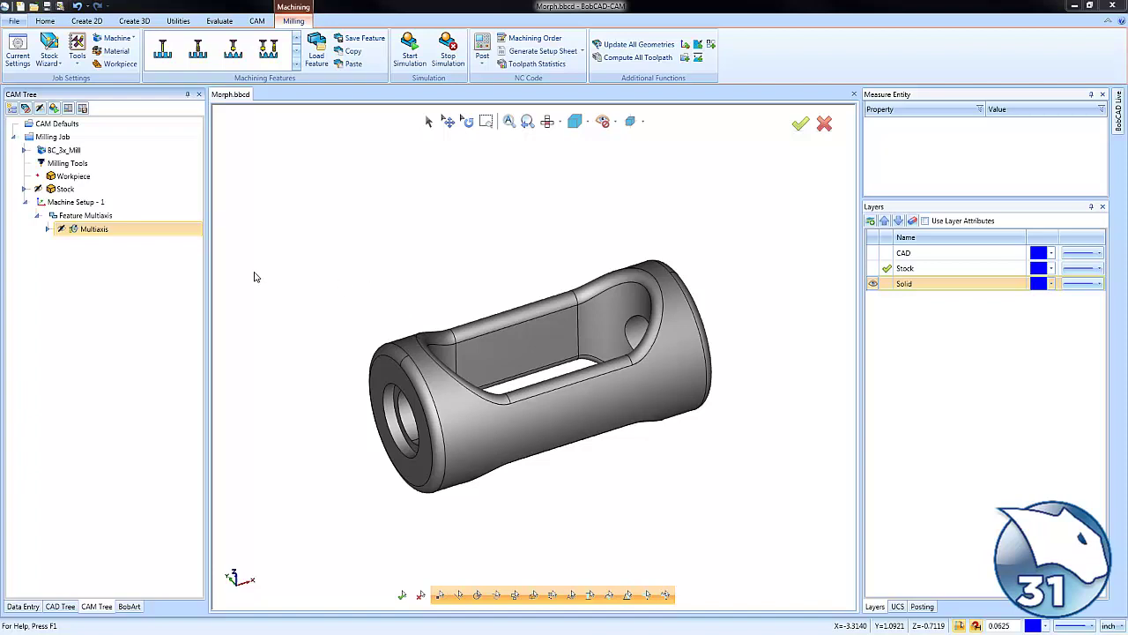
- Display the existing Multiaxis toolpath and inspect it around the slot, including from the top view
mouse_move(629, 477)
middle_mouse_down()
mouse_move(559, 463)
mouse_move(615, 474)
mouse_move(610, 487)
middle_mouse_up()
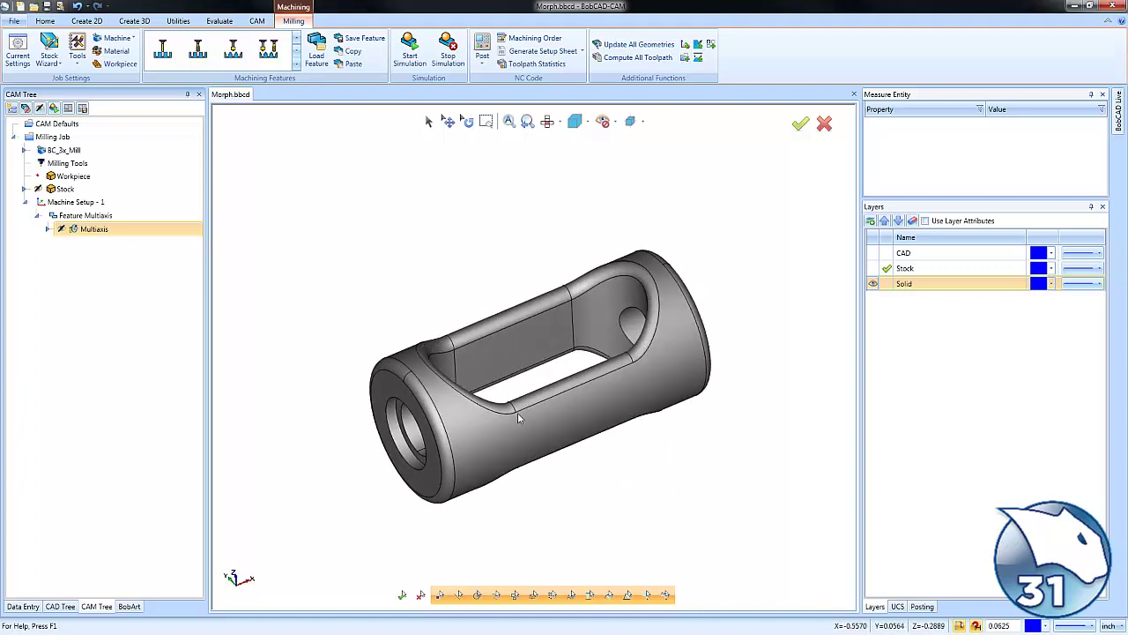
mouse_move(581, 468)
middle_mouse_down()
mouse_move(697, 456)
mouse_move(570, 473)
middle_mouse_up()
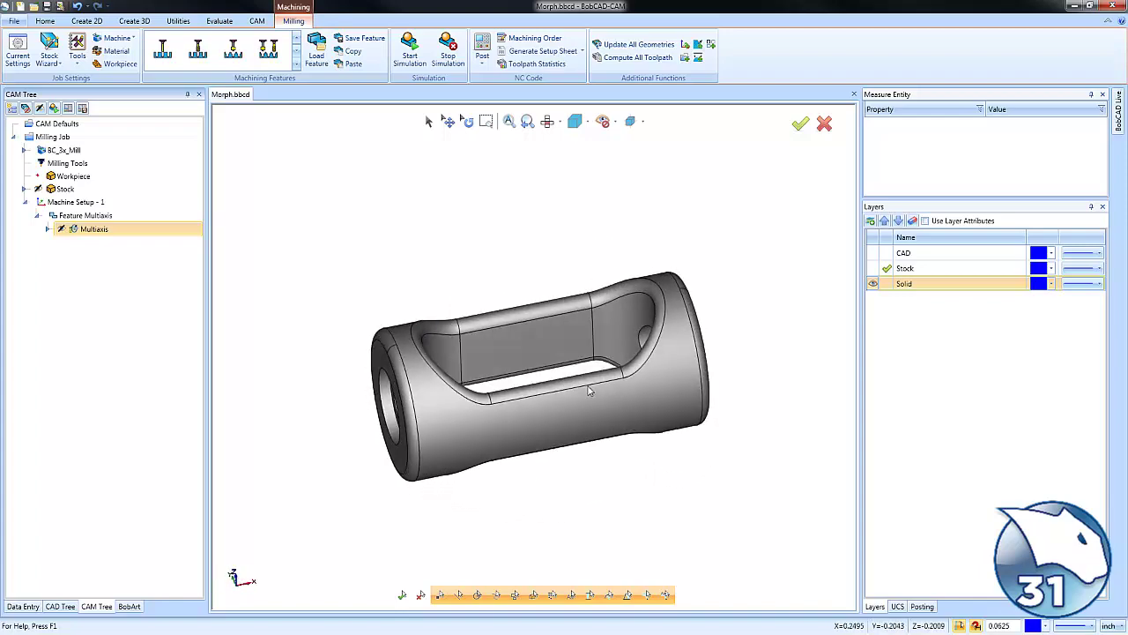
left_click(101, 230)
middle_click_drag(594, 461, 544, 466)
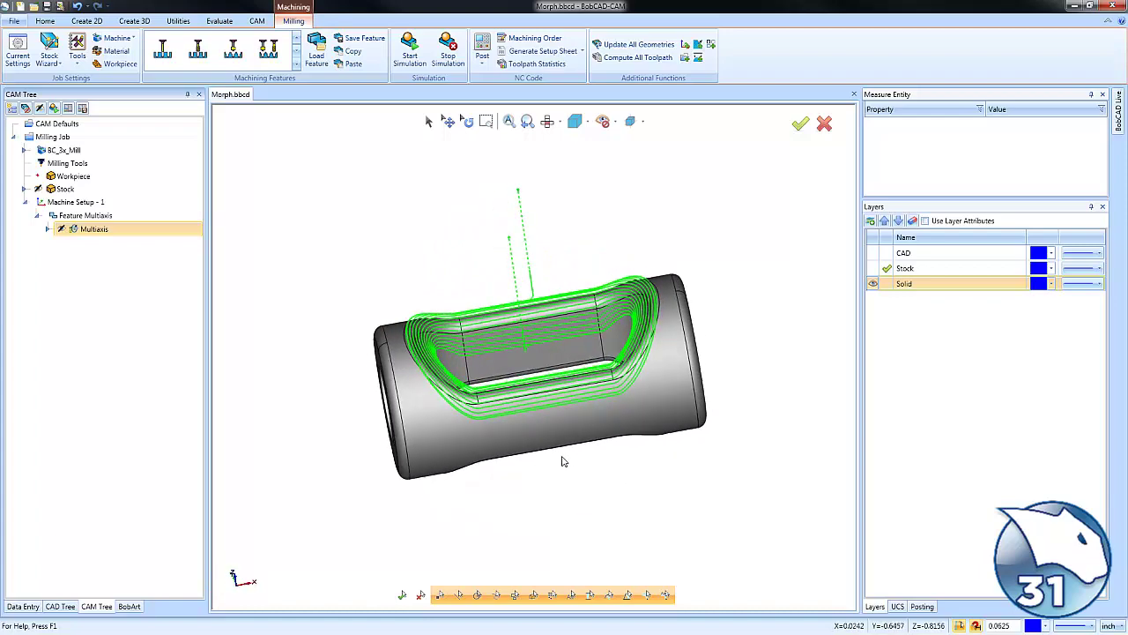
middle_click_drag(584, 444, 583, 489)
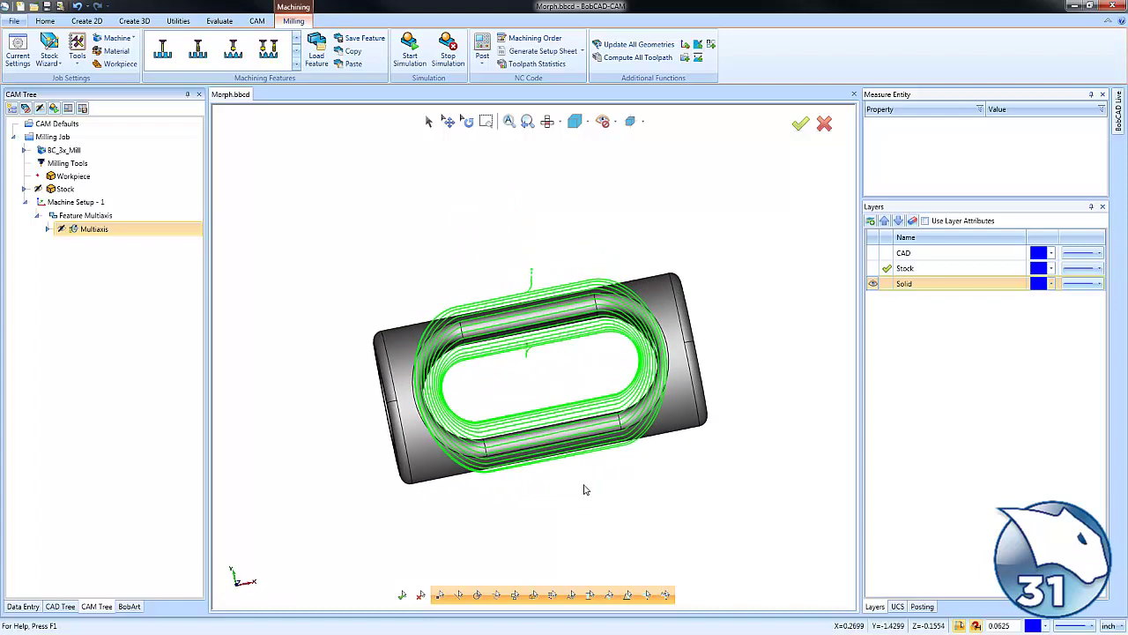
key("t")
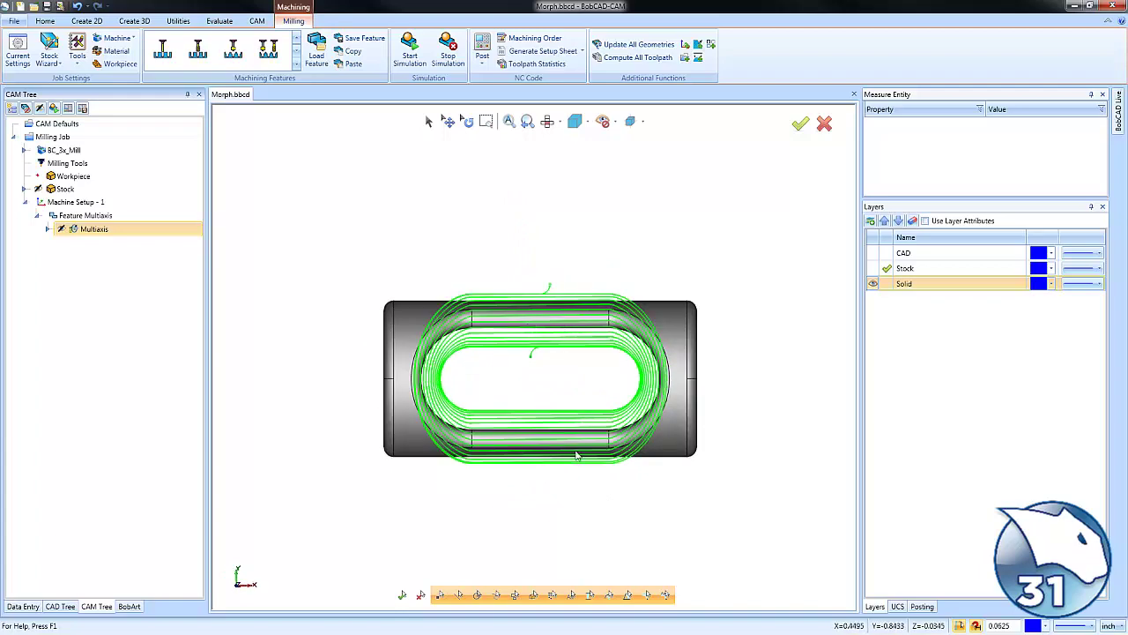
mouse_move(578, 455)
middle_mouse_down()
mouse_move(594, 432)
mouse_move(566, 405)
mouse_move(557, 453)
middle_mouse_up()
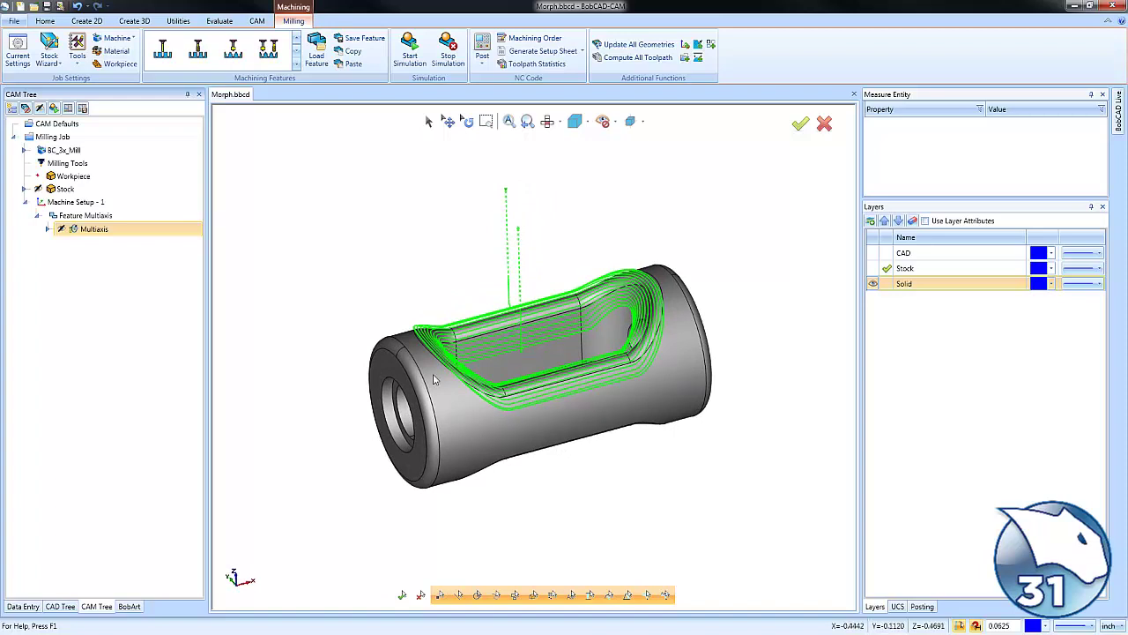
- Delete the Feature Multiaxis operation from Machine Setup - 1
right_click(101, 215)
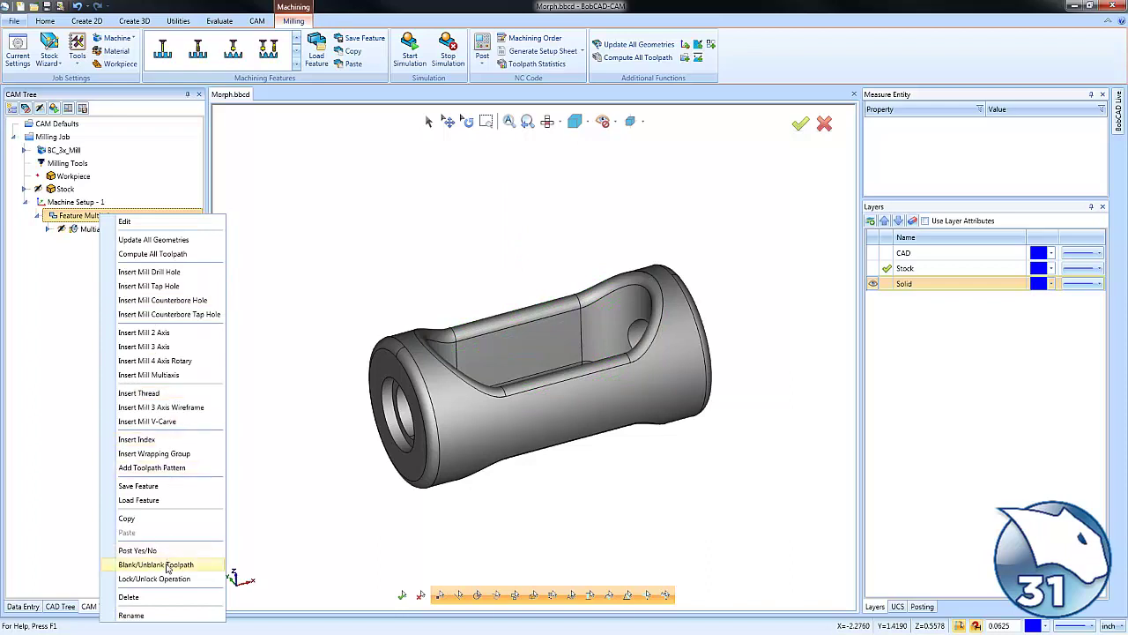
left_click(167, 597)
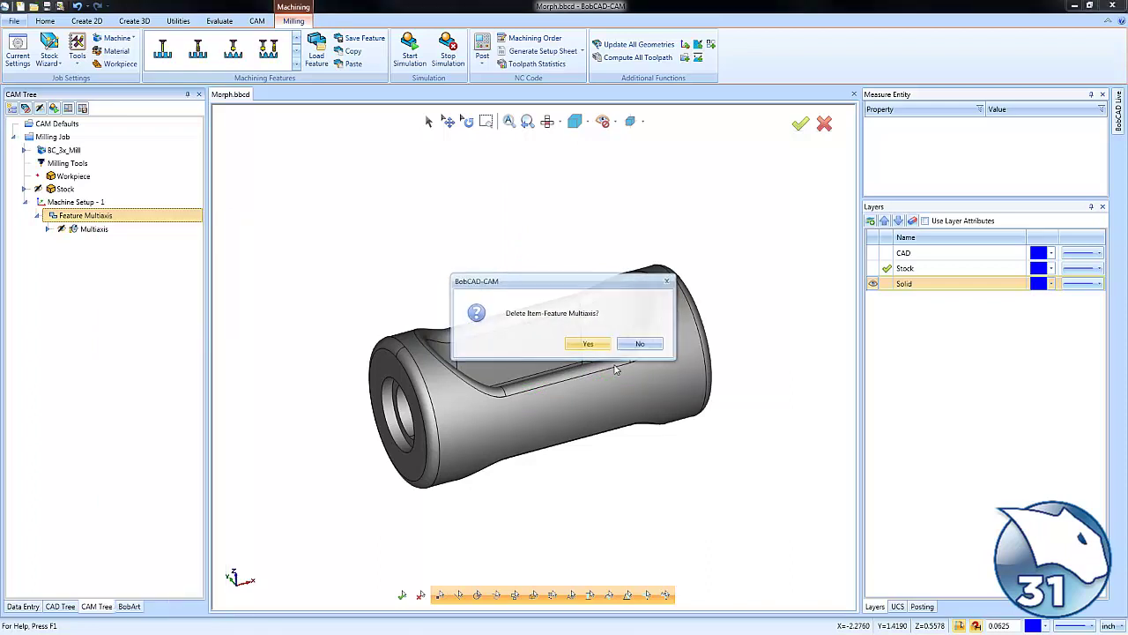
left_click(587, 343)
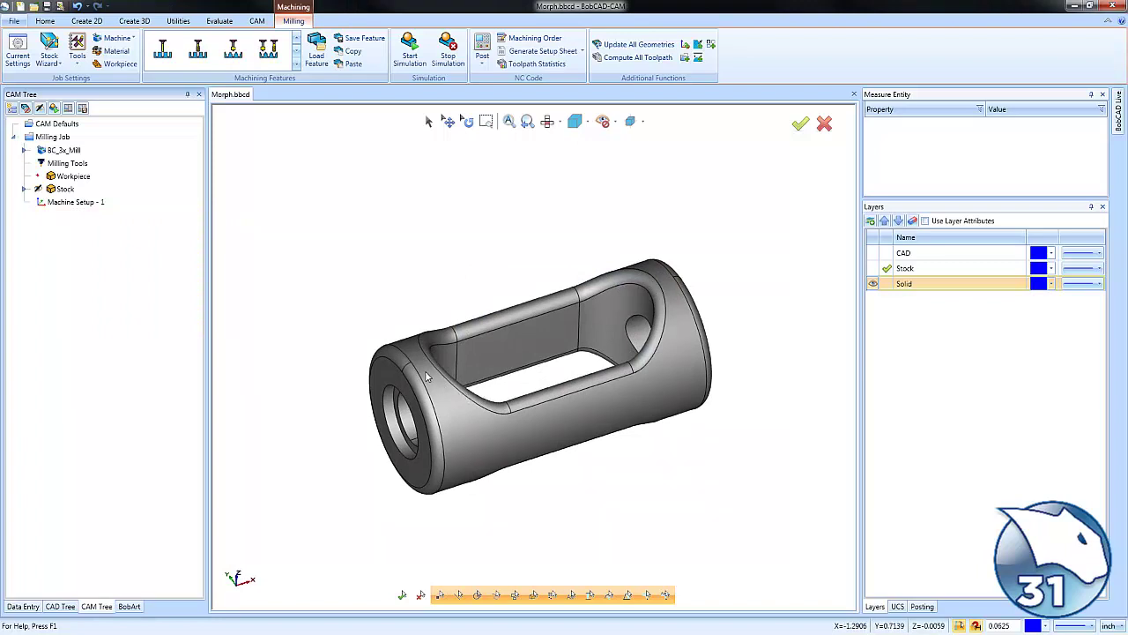
- Start a Mill Multiaxis operation on Machine Setup - 1 using Surface type Morph between 2 surfaces
right_click(86, 205)
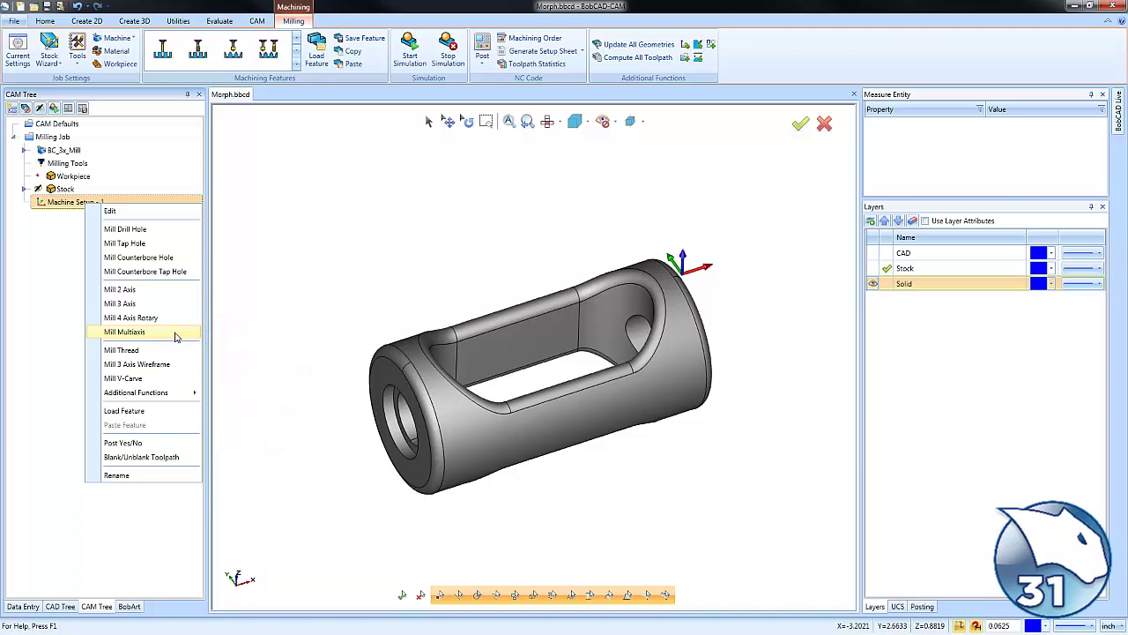
left_click(175, 334)
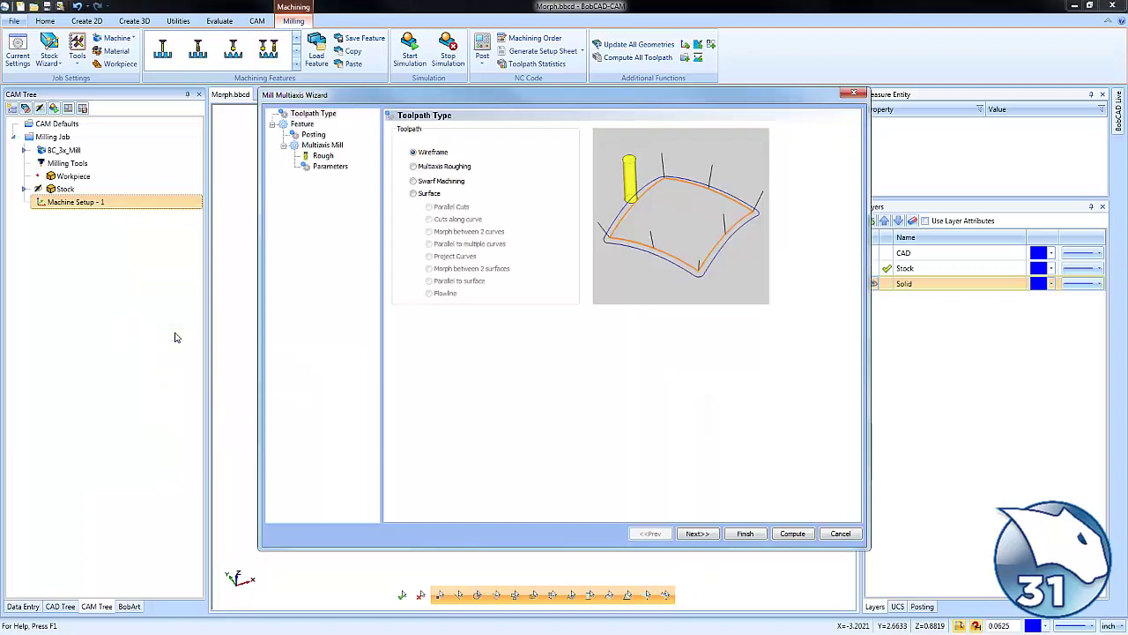
left_click(413, 194)
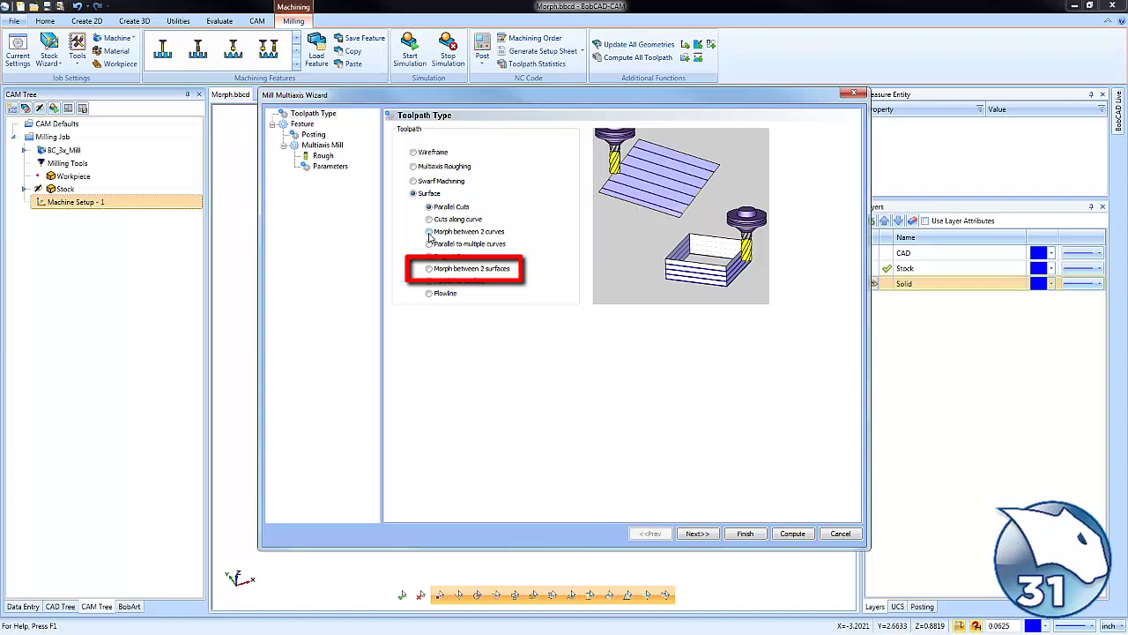
left_click(430, 269)
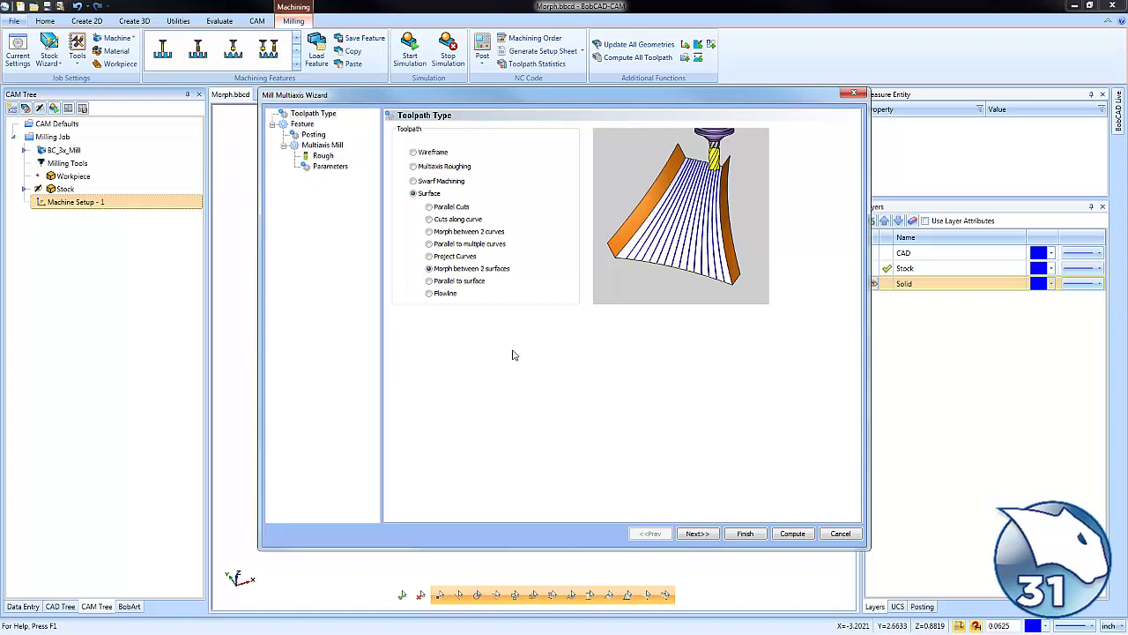
- Give the rough tool a 0.25 corner radius and bring up the toolpath Parameters page
left_click(701, 533)
left_click(324, 155)
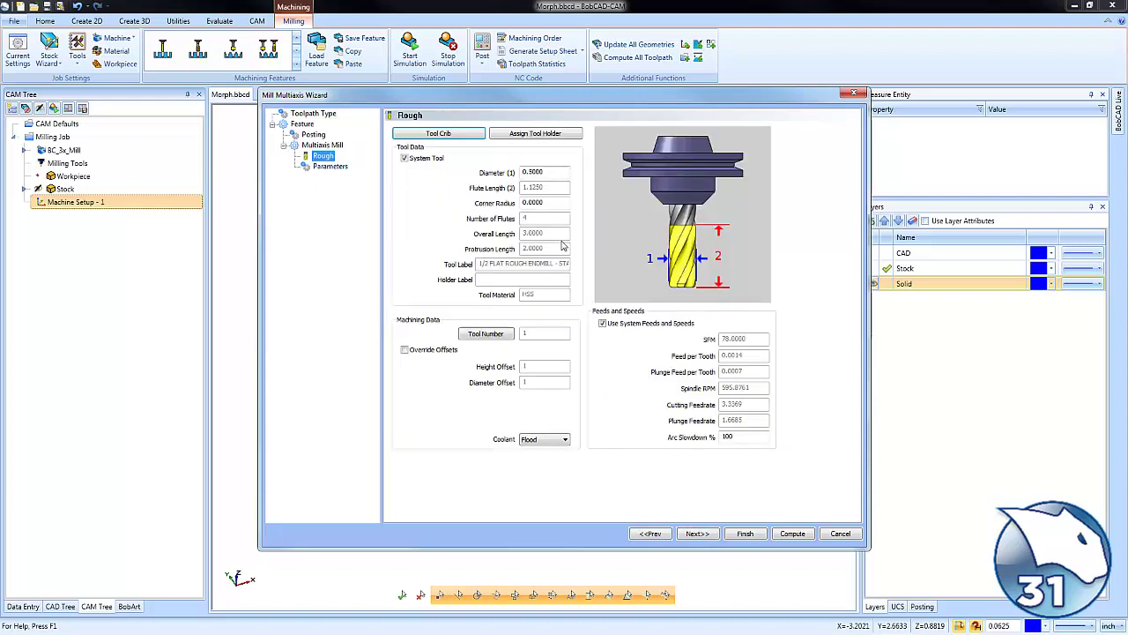
type(".2")
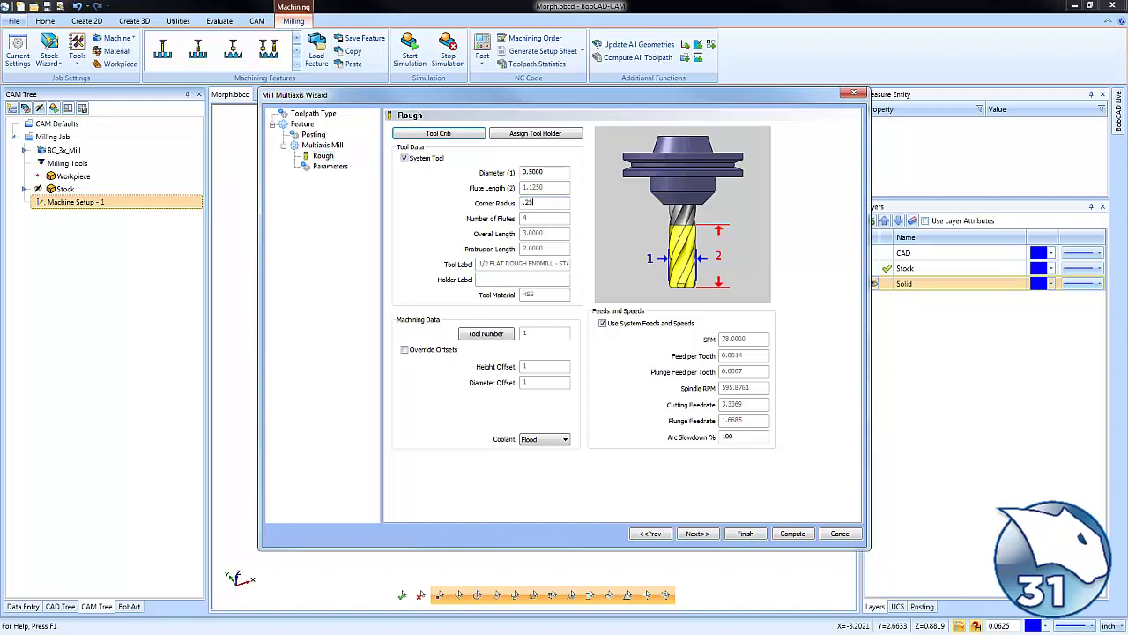
type("5")
key("Tab")
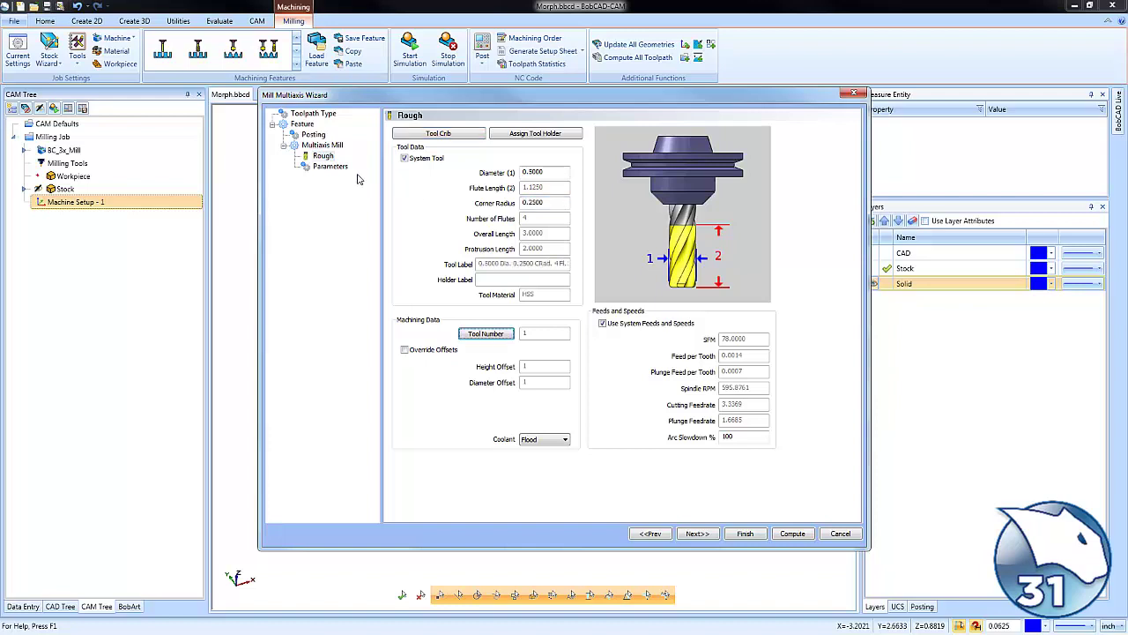
left_click(331, 166)
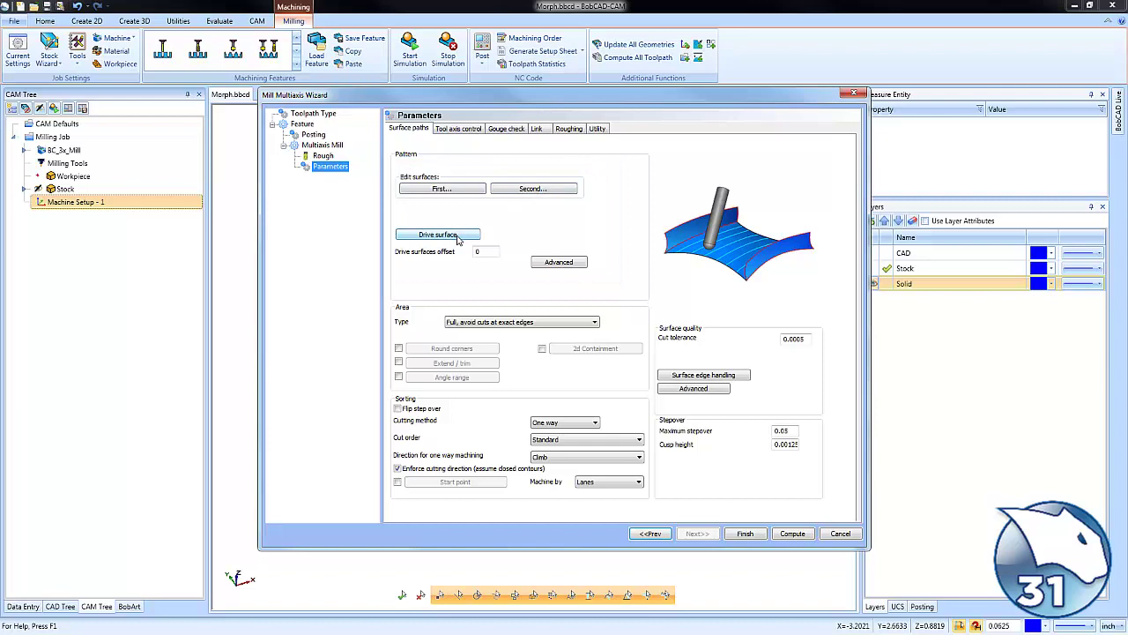
- Pick the cylinder's outer face as the first morph surface and the pocket faces as the second
left_click(442, 189)
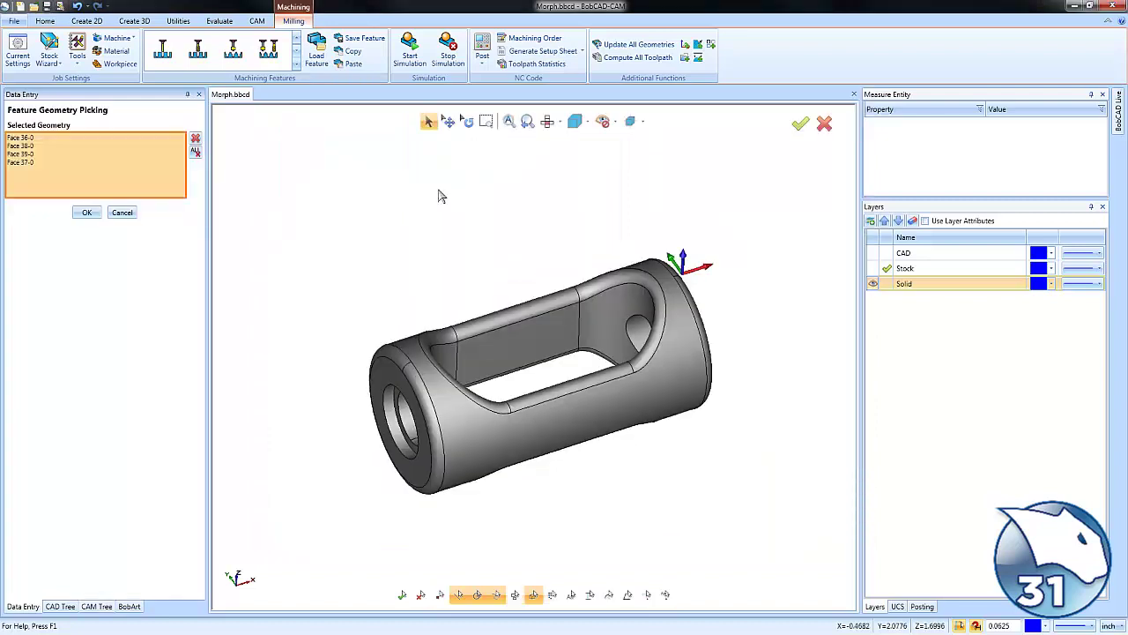
left_click(402, 345)
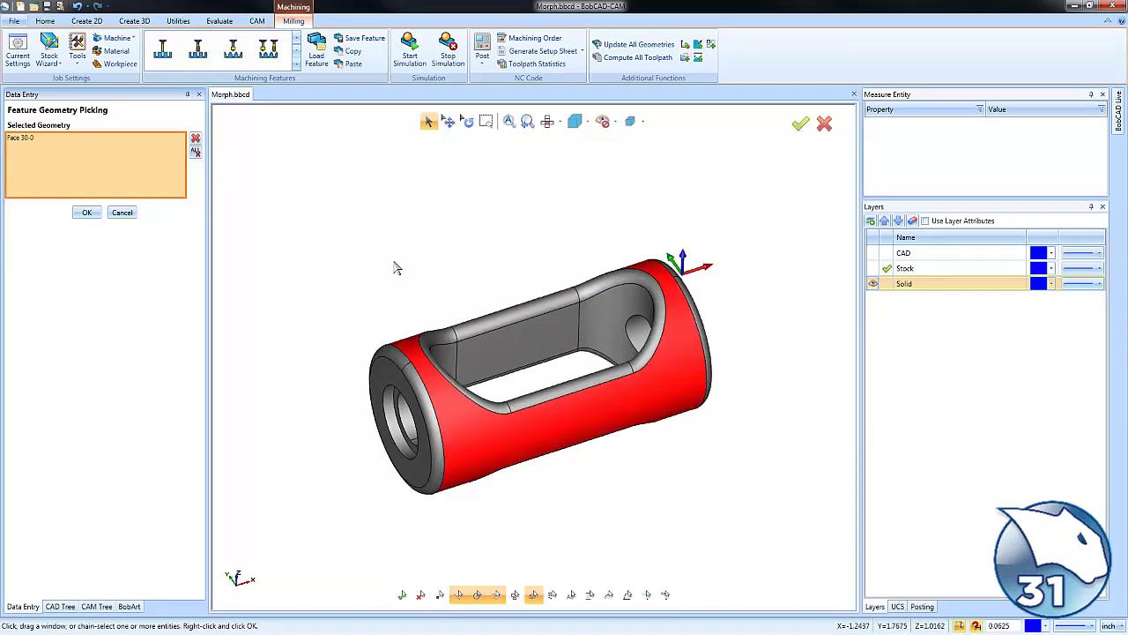
left_click(86, 213)
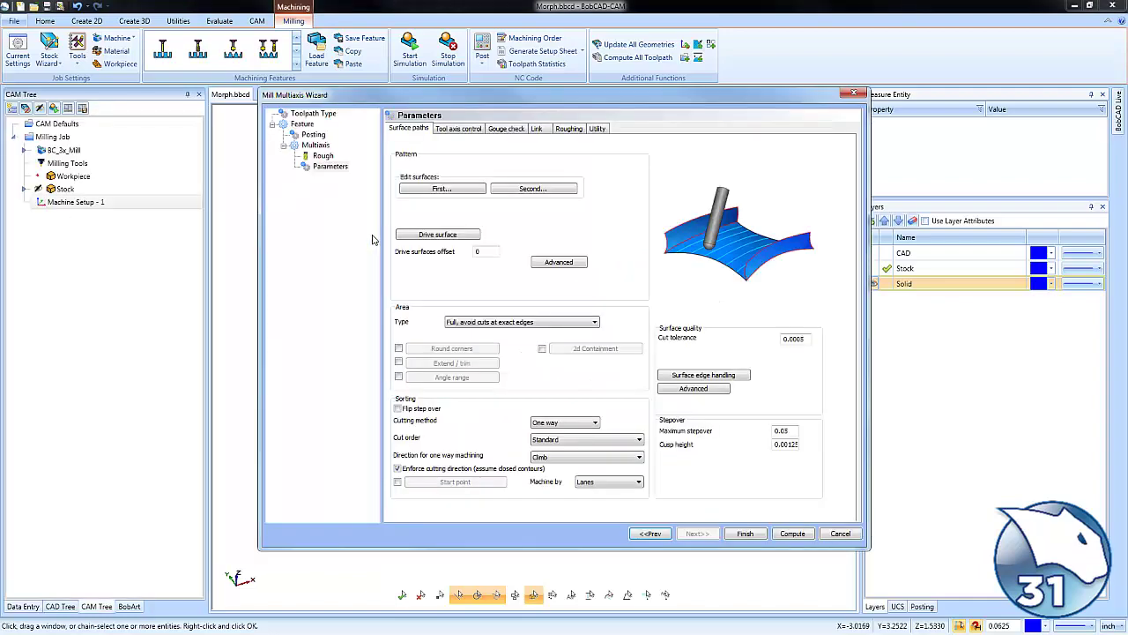
left_click(534, 190)
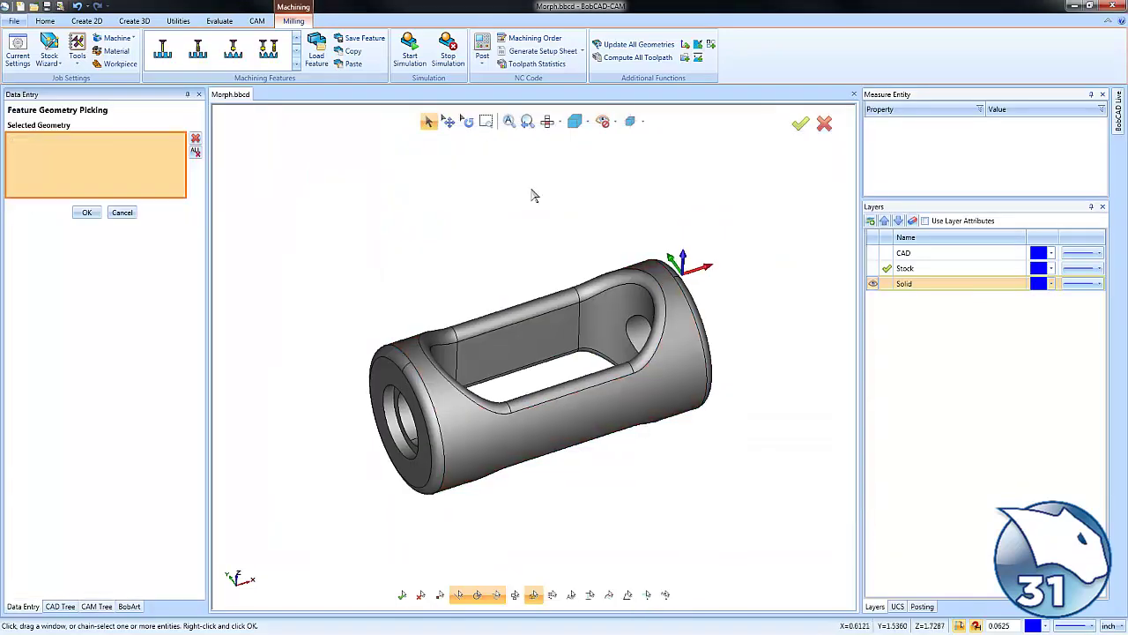
left_click(554, 327)
middle_click_drag(537, 277, 574, 418)
left_click(441, 415)
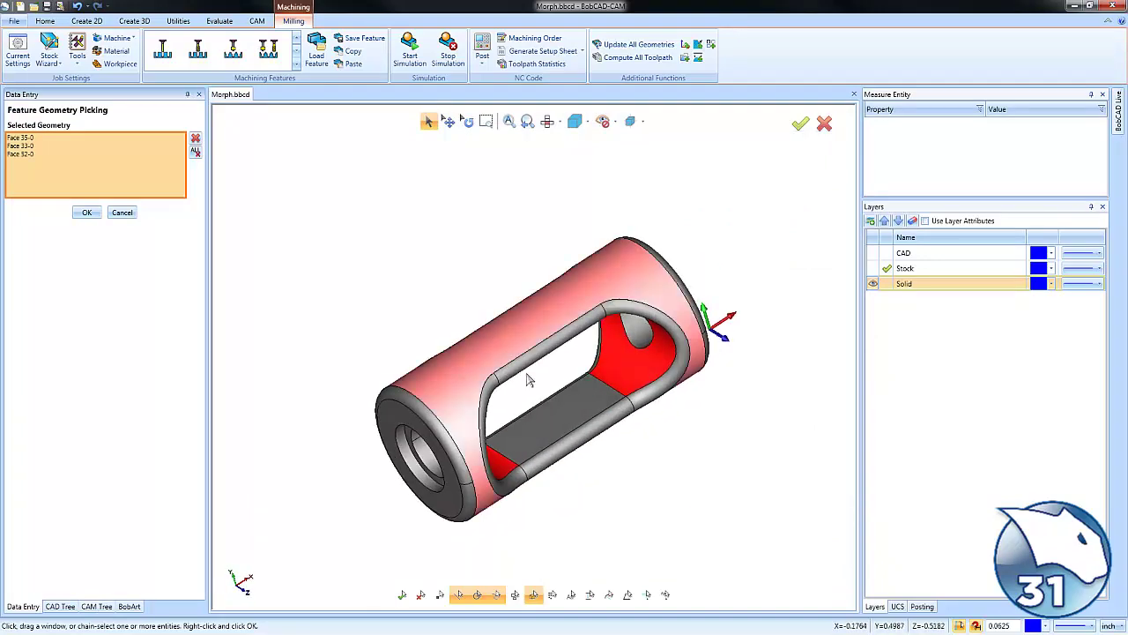
left_click(573, 407)
middle_click_drag(667, 506, 609, 414)
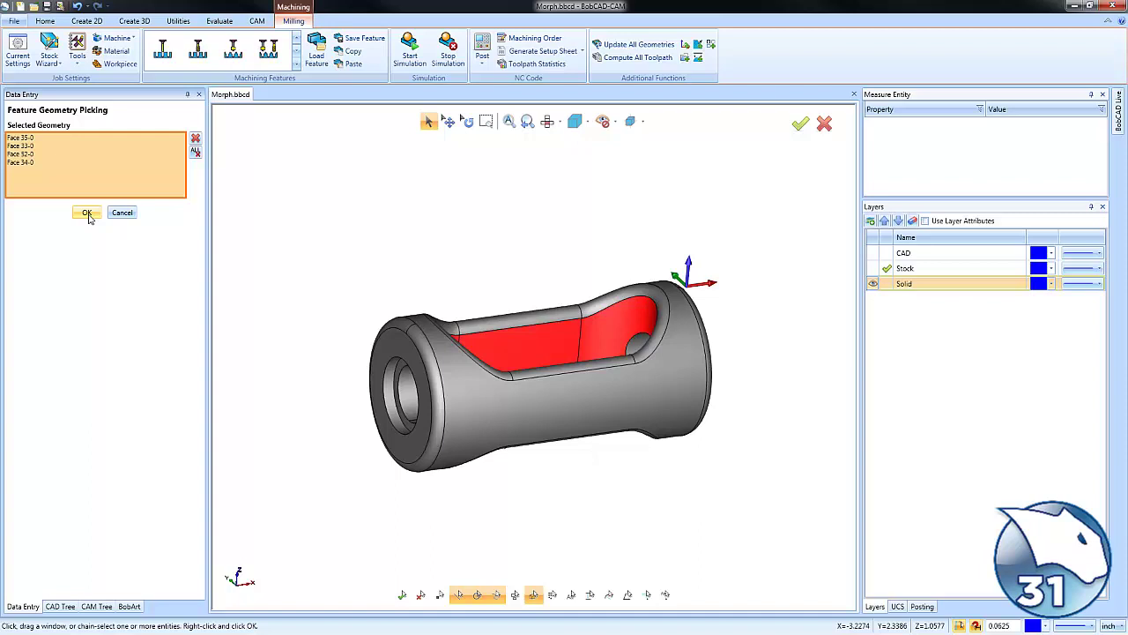
left_click(87, 214)
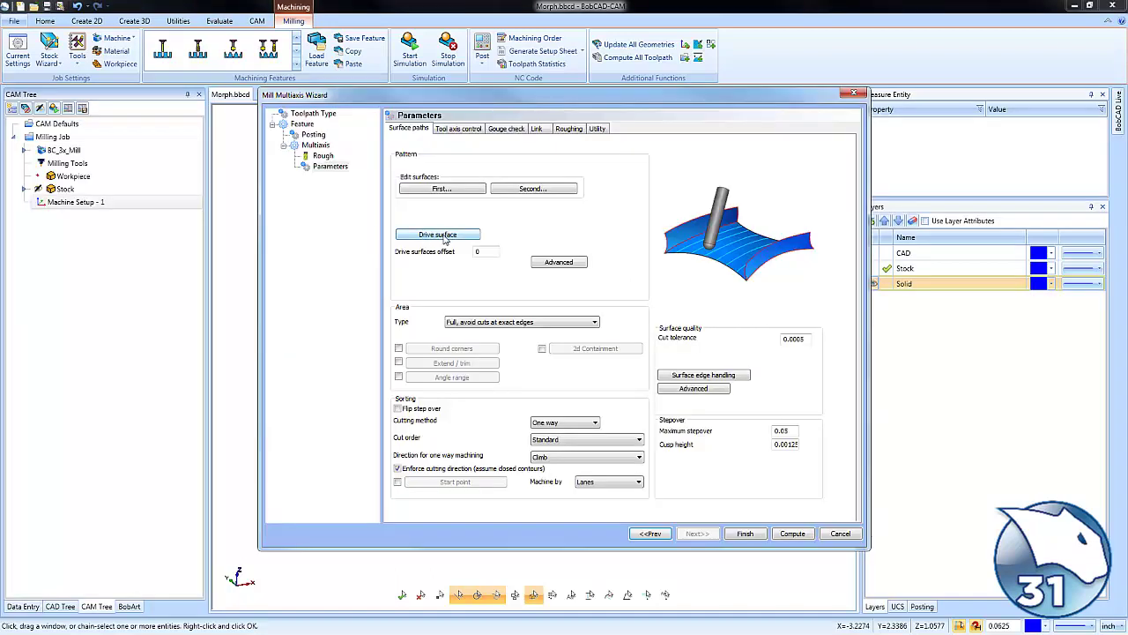
- Select the four slot fillet faces (Face 36-0 to 39-0) as the drive surface
left_click(438, 235)
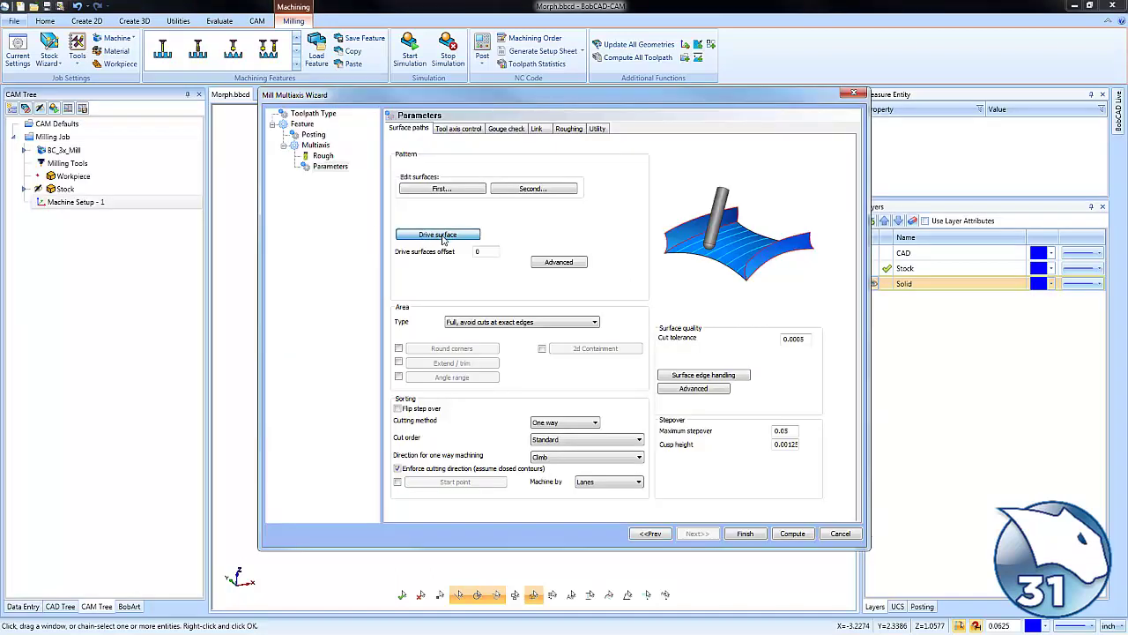
left_click(586, 315)
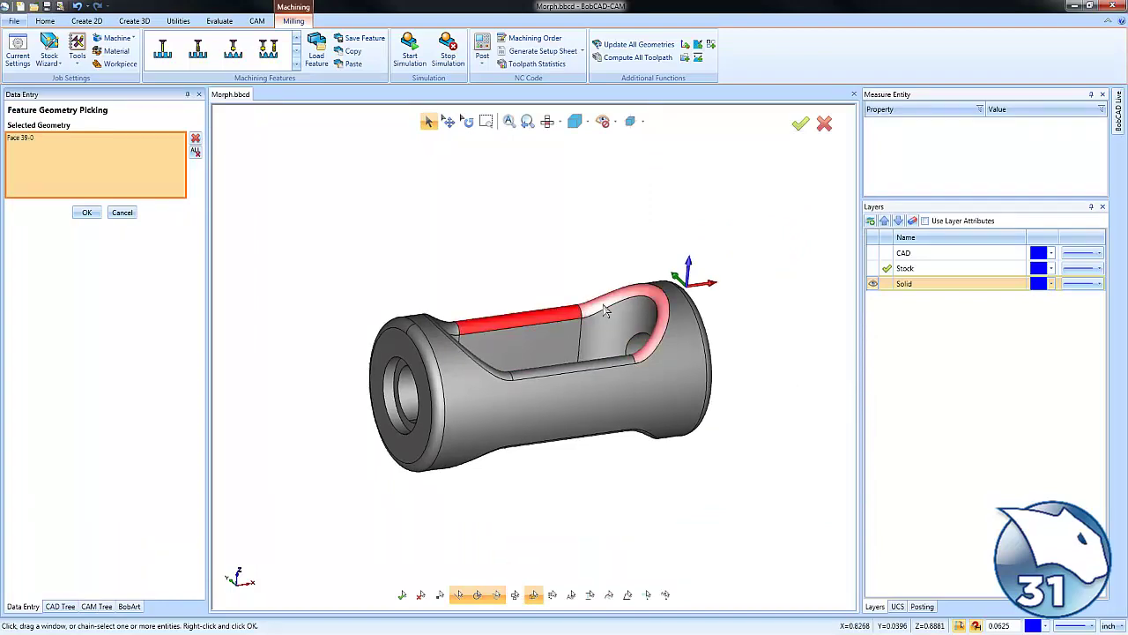
middle_click_drag(497, 246, 438, 370)
left_click(438, 370)
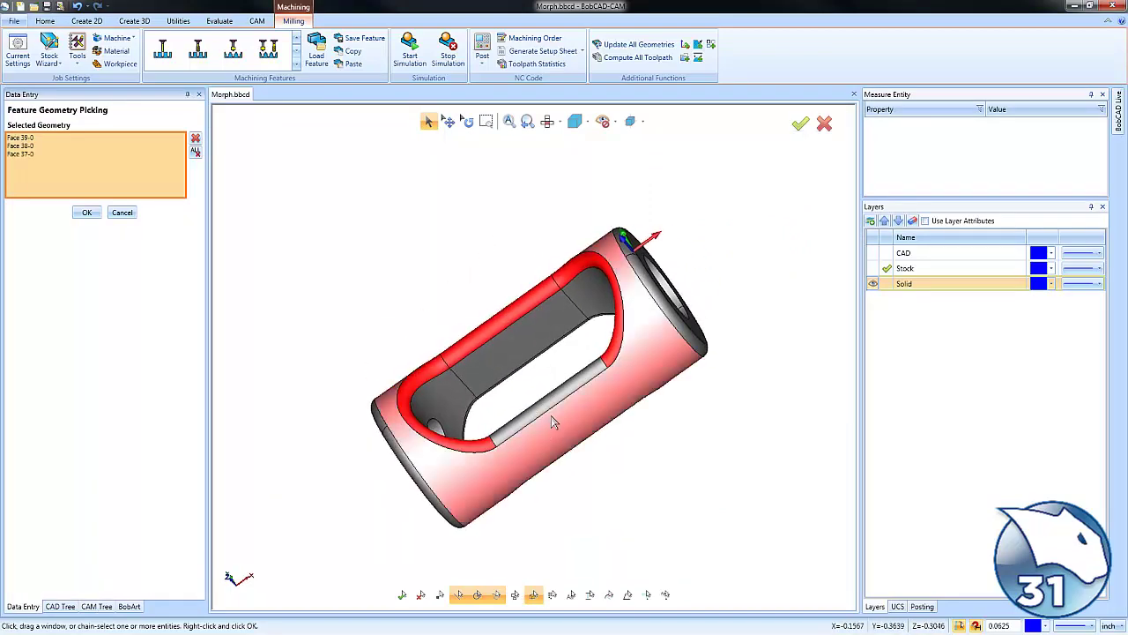
left_click(549, 415)
middle_click_drag(577, 512, 531, 486)
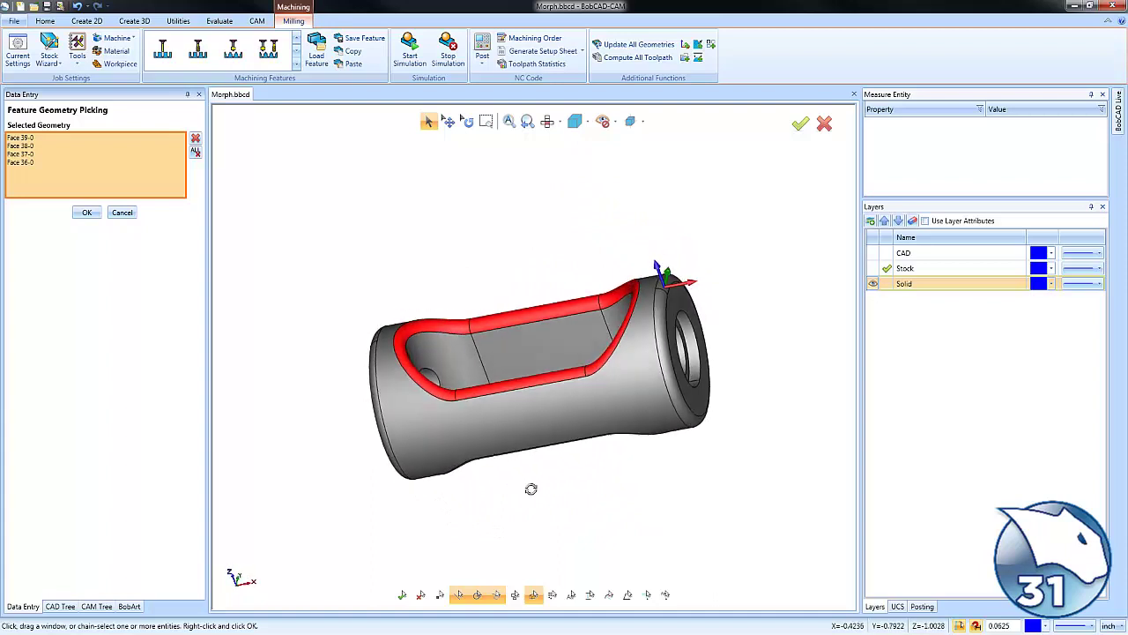
left_click(86, 215)
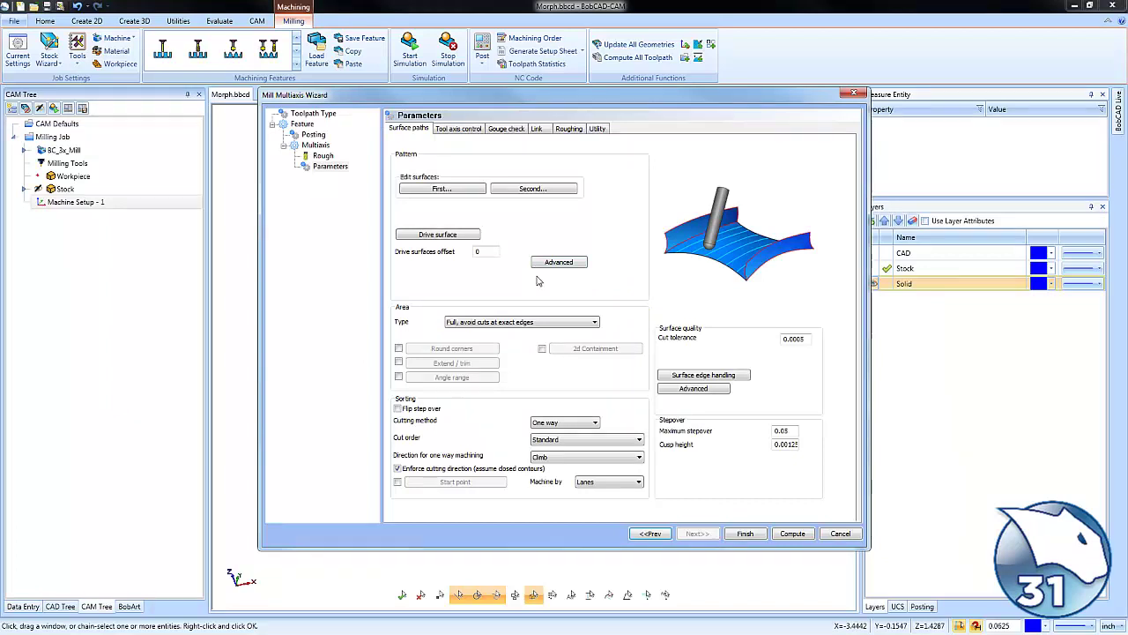
- Set the Surface paths cutting method to Spiral, after briefly trying Zigzag and One way
left_click(579, 425)
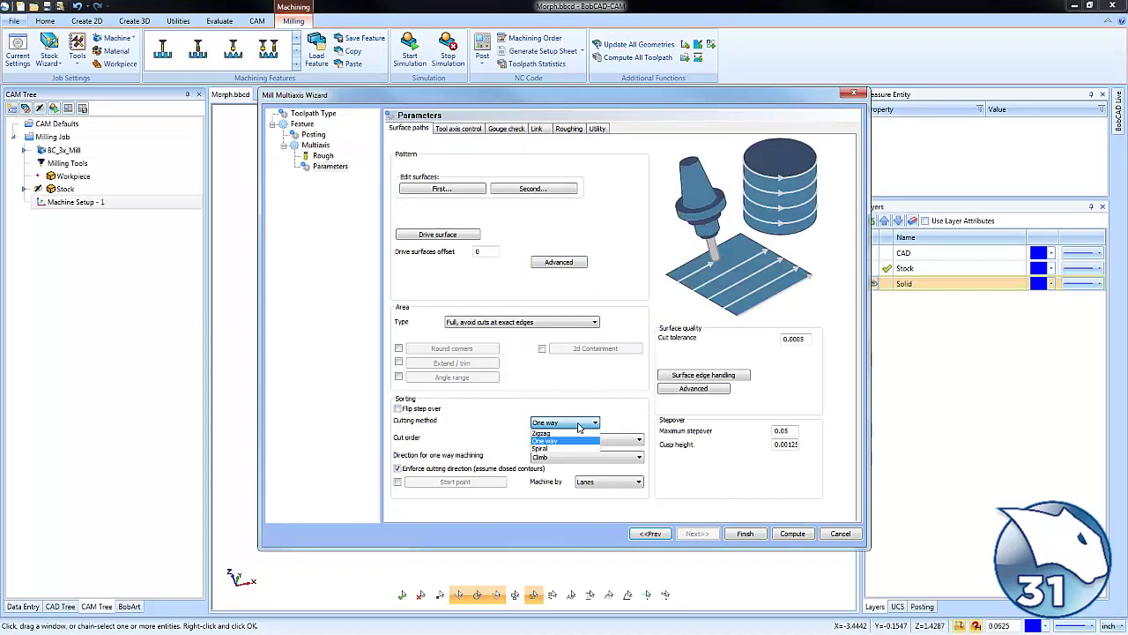
left_click(573, 434)
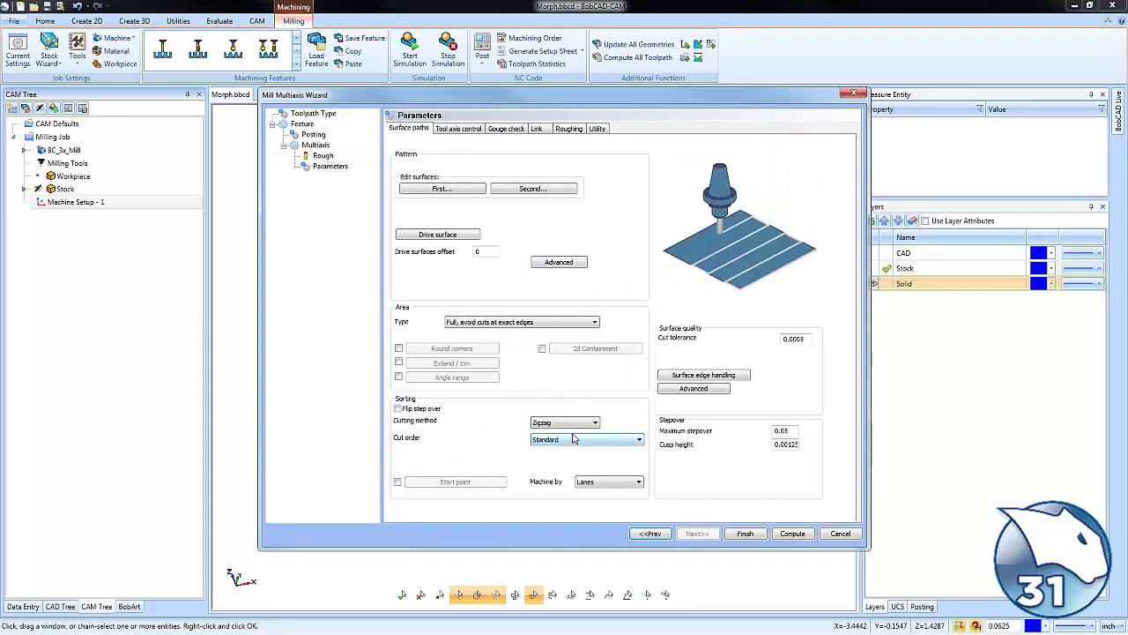
left_click(579, 425)
left_click(578, 440)
left_click(580, 425)
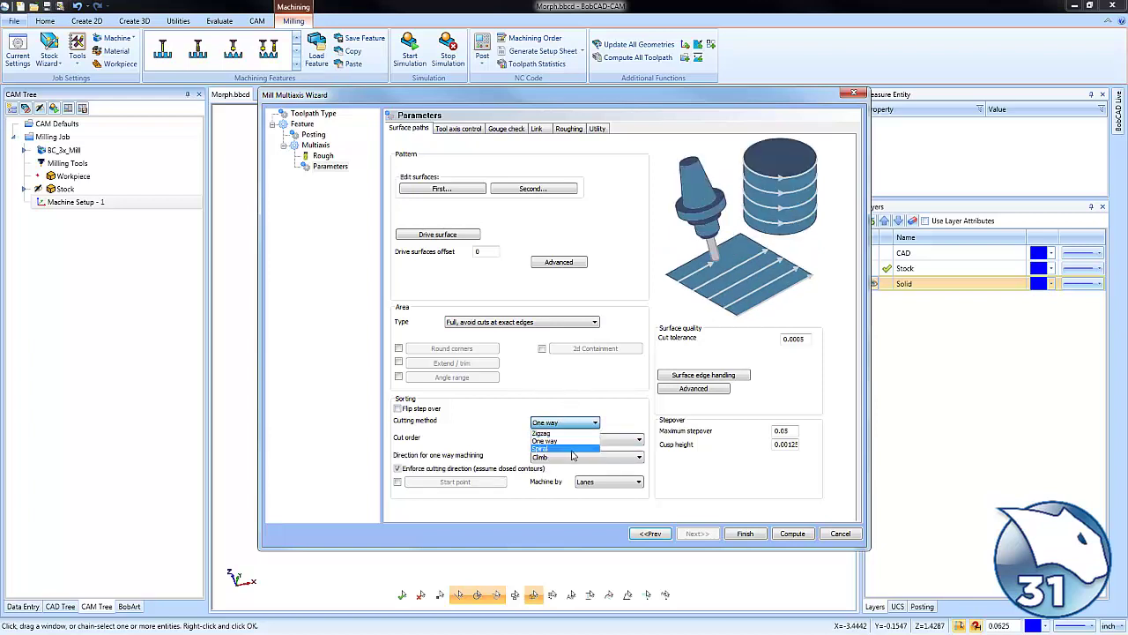
left_click(572, 449)
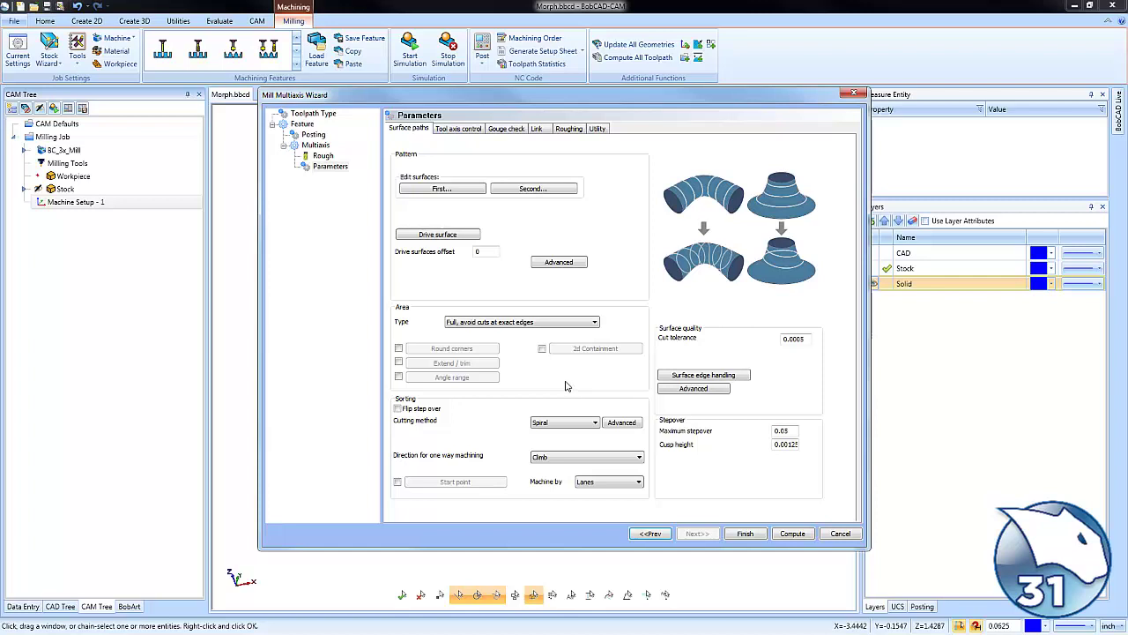
left_click(459, 128)
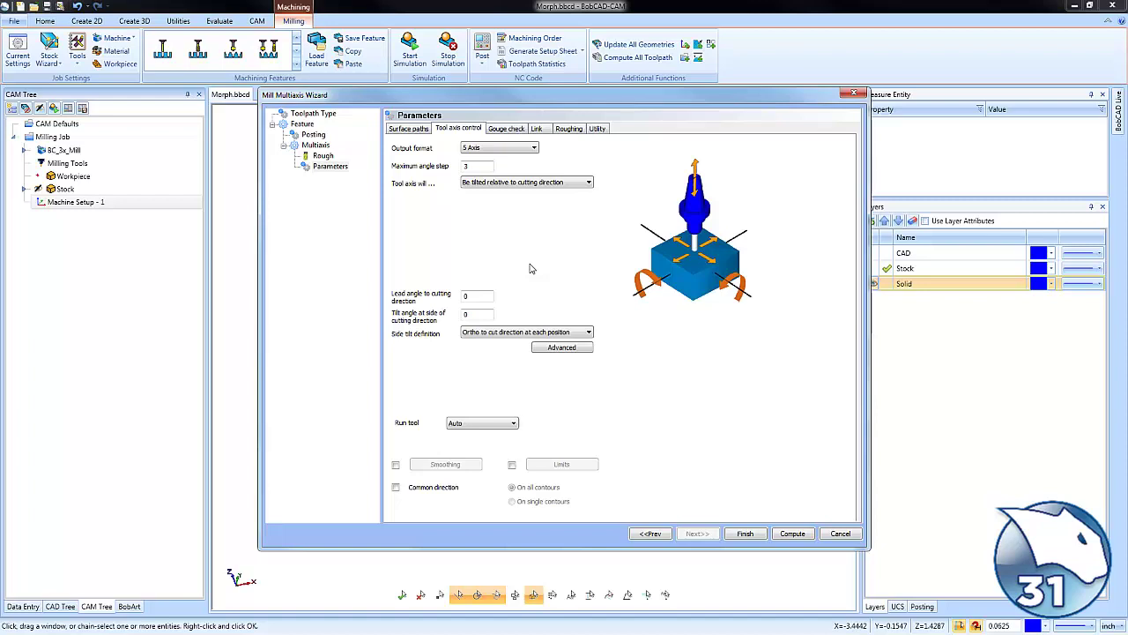
- Change the tool axis control output format from 5 Axis to 3 Axis
left_click(513, 150)
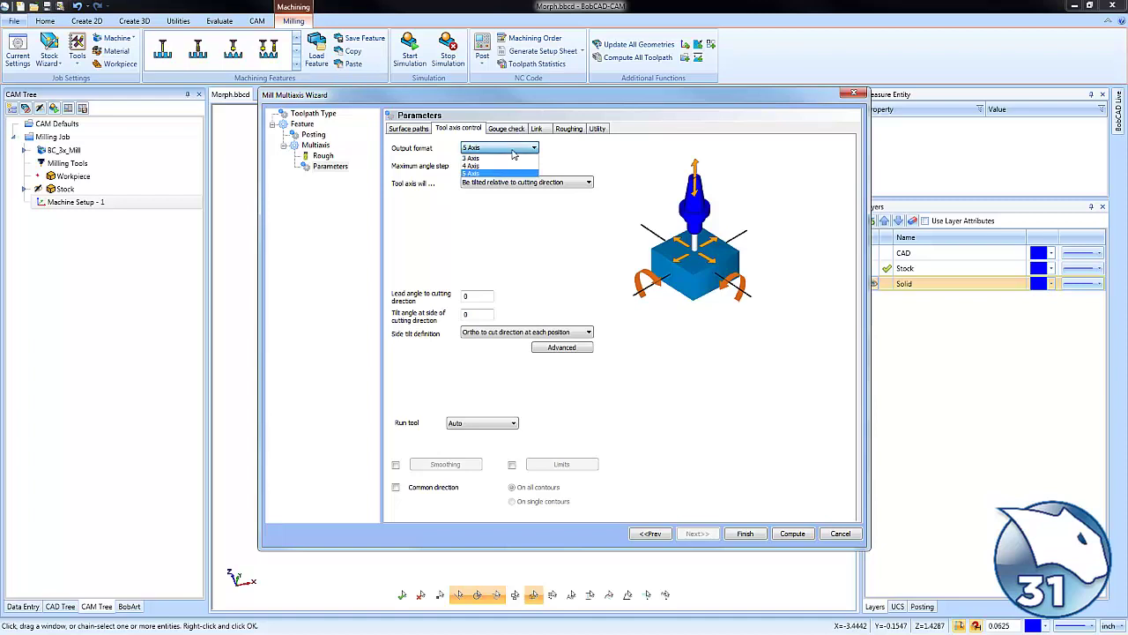
left_click(510, 159)
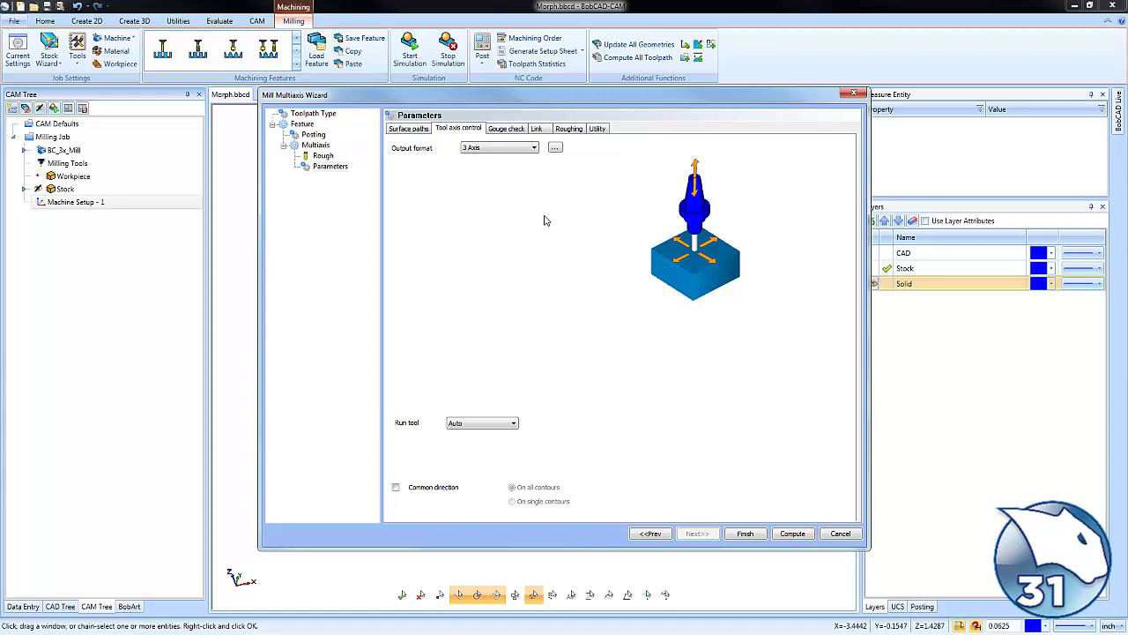
left_click(509, 129)
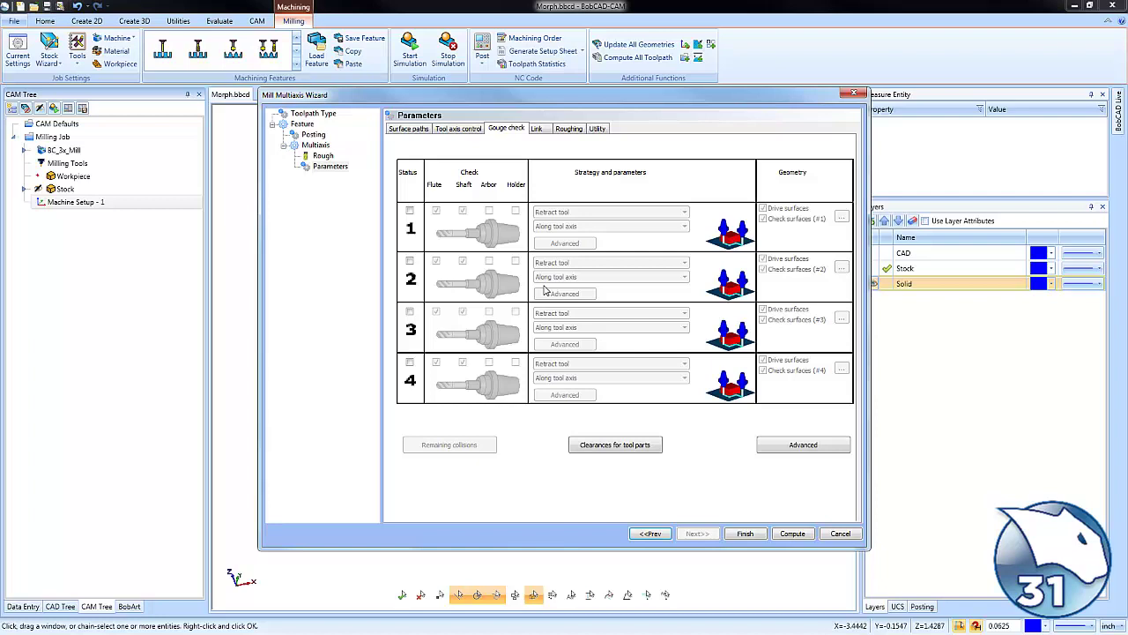
- Set the Link retract clearance height to 1
left_click(540, 129)
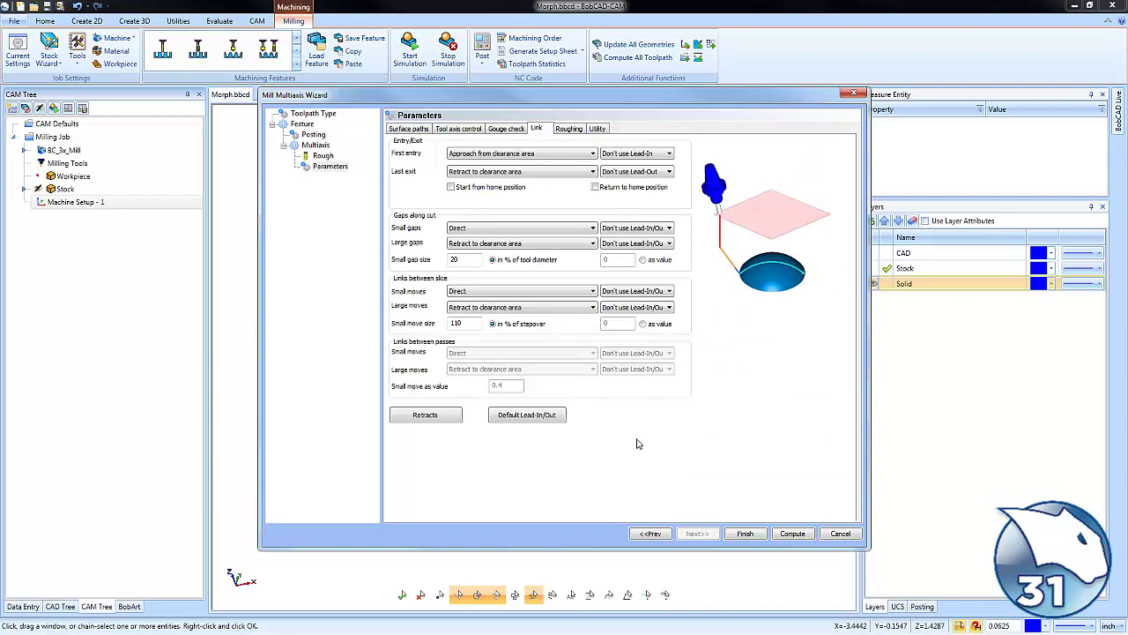
left_click(441, 416)
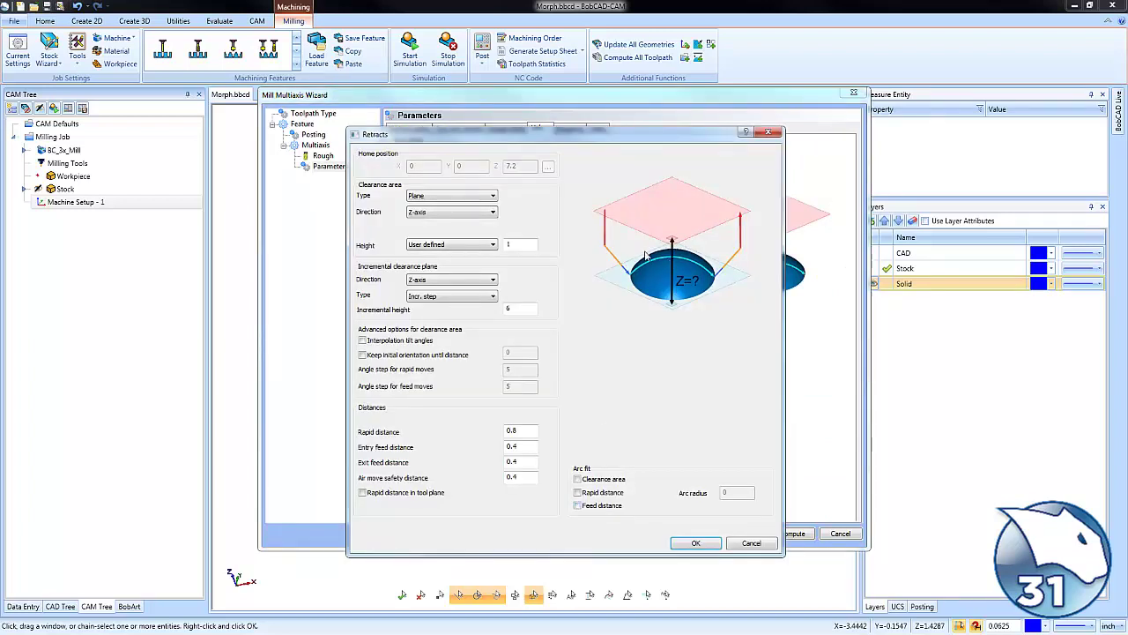
left_click(511, 245)
type("1")
left_click(694, 542)
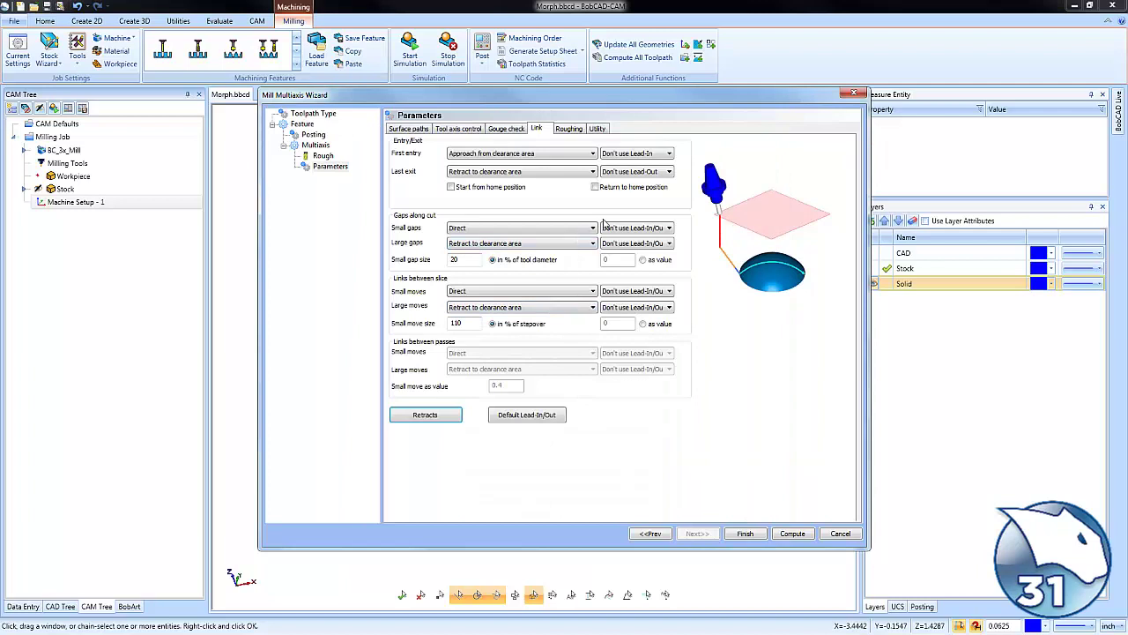
- Use a lead-in on first entry and lead-out on last exit, both arcs at 50% diameter
left_click(669, 153)
left_click(661, 164)
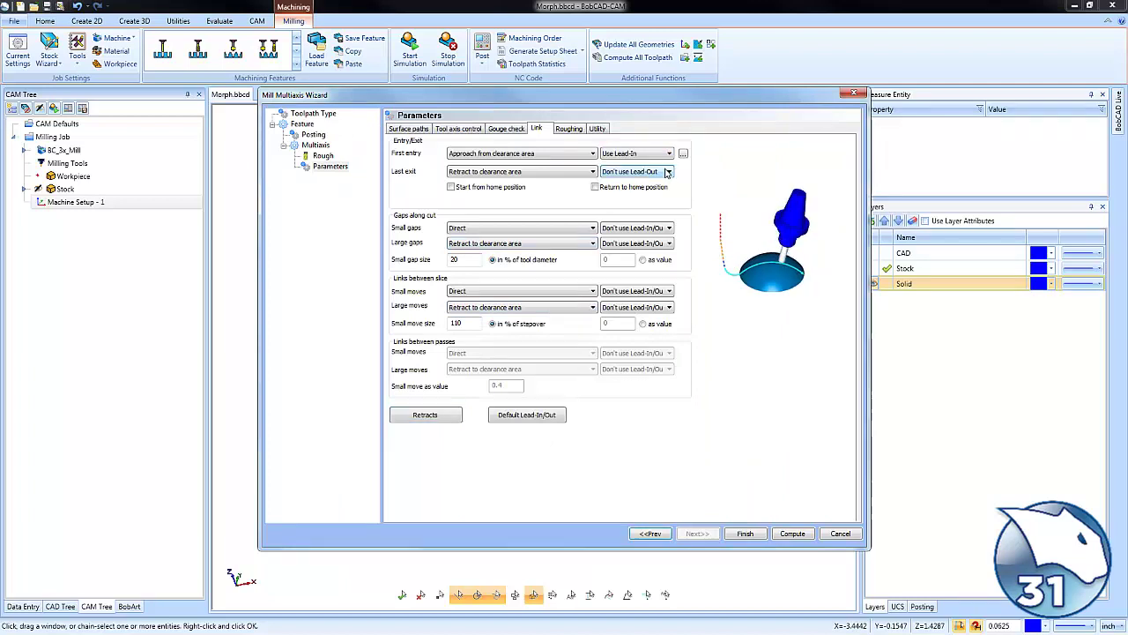
left_click(669, 171)
left_click(647, 181)
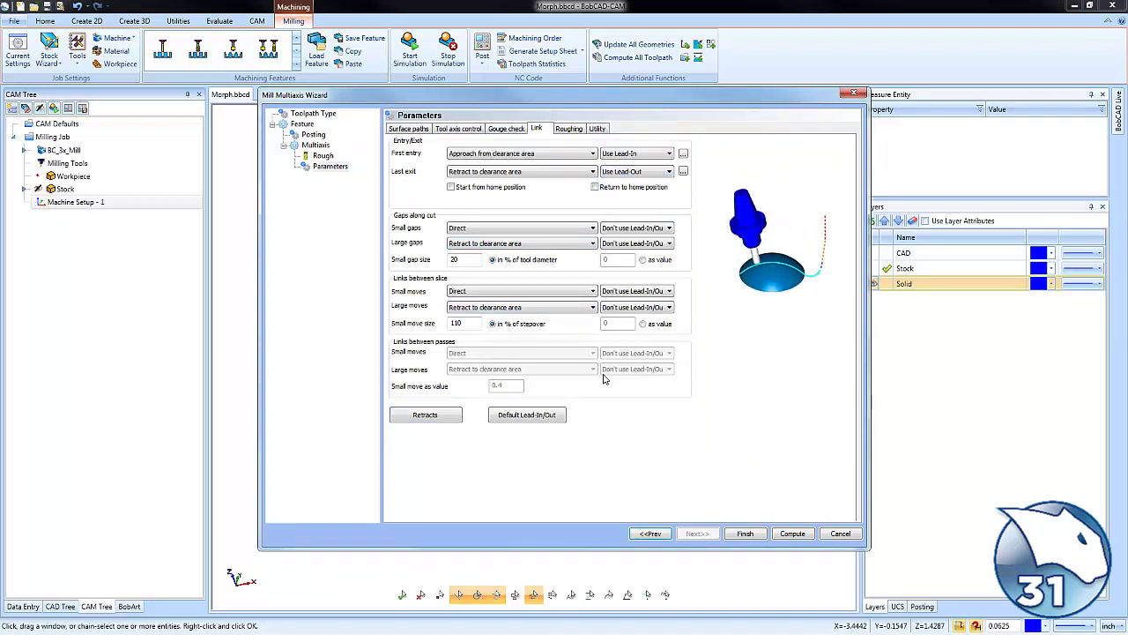
left_click(543, 415)
left_click(427, 325)
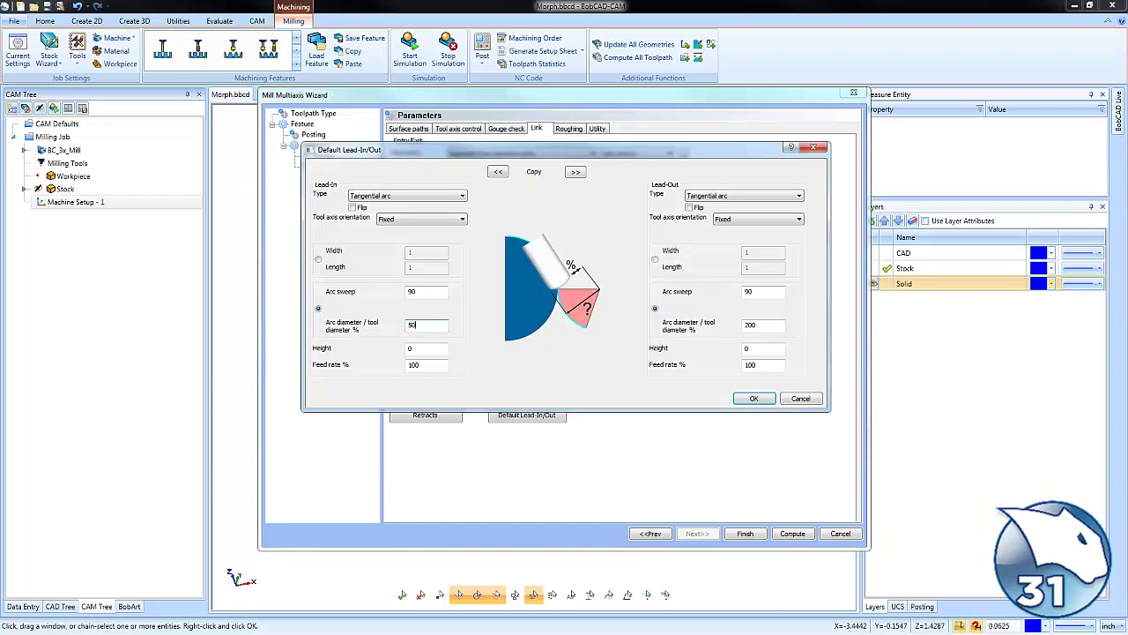
left_click(575, 172)
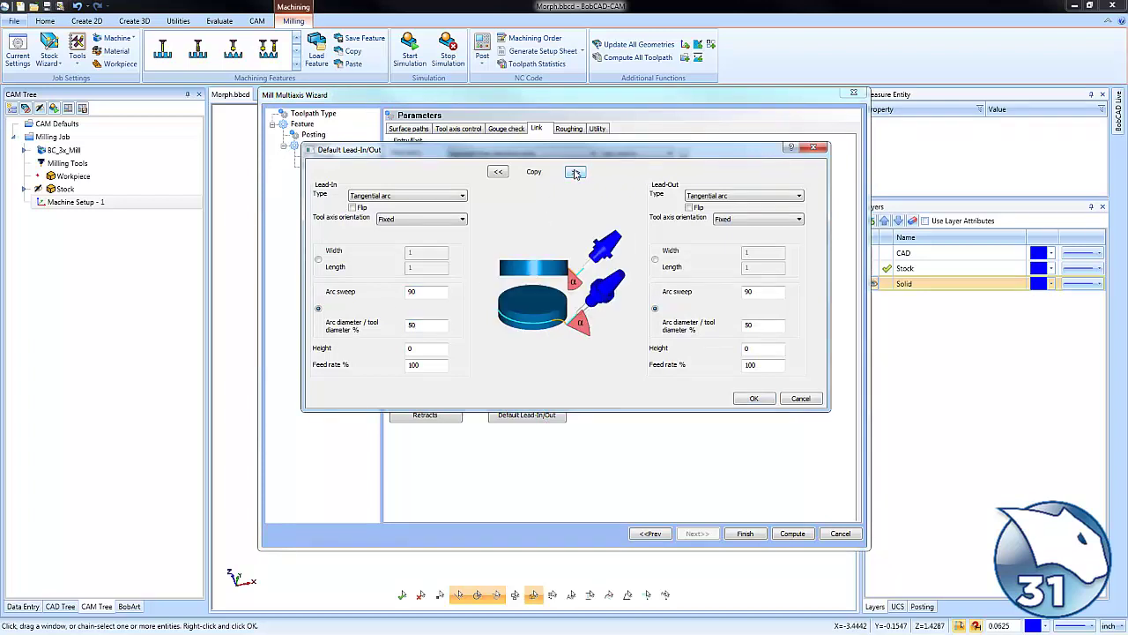
left_click(753, 399)
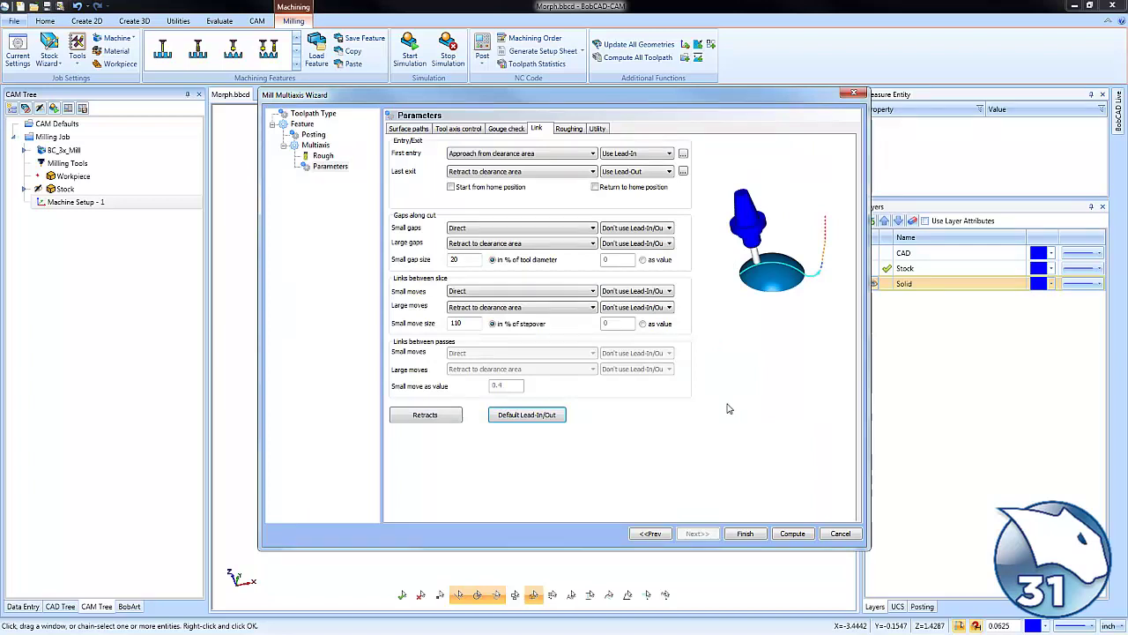
- Compute the spiral morph toolpath and backplot it with the tool shown shaded
left_click(792, 534)
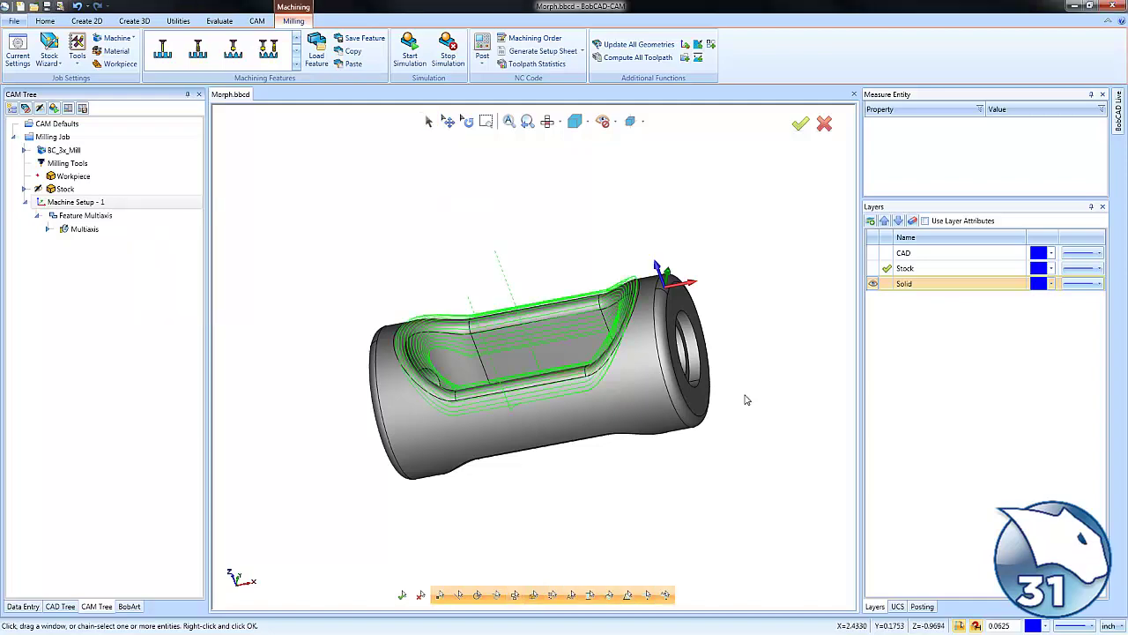
middle_click_drag(503, 400, 630, 404)
right_click(78, 231)
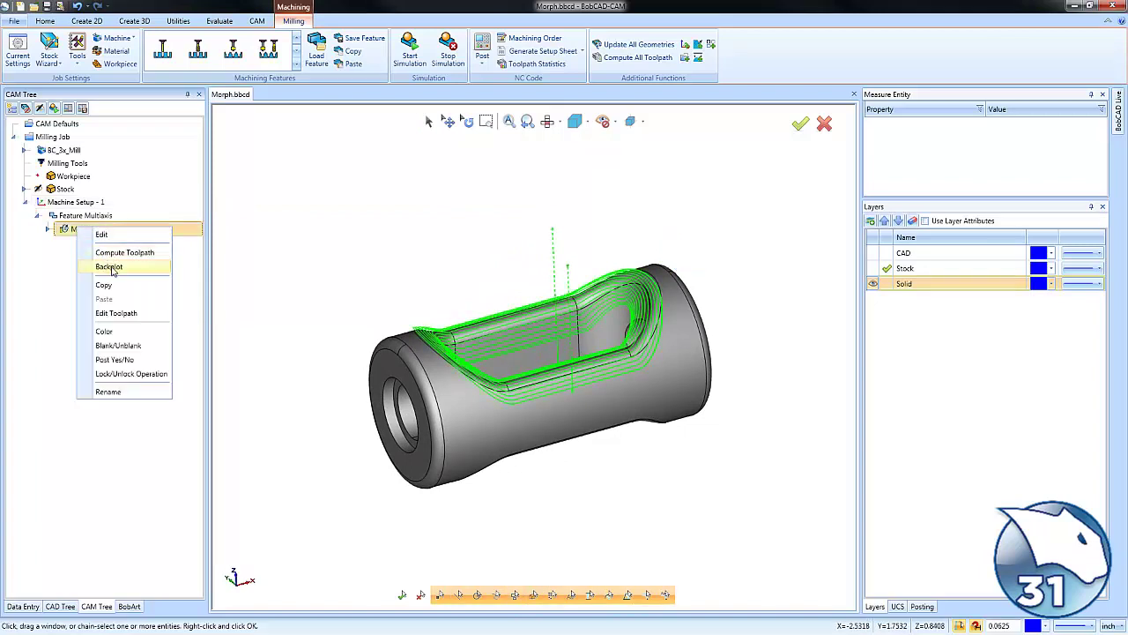
left_click(110, 267)
left_click(14, 240)
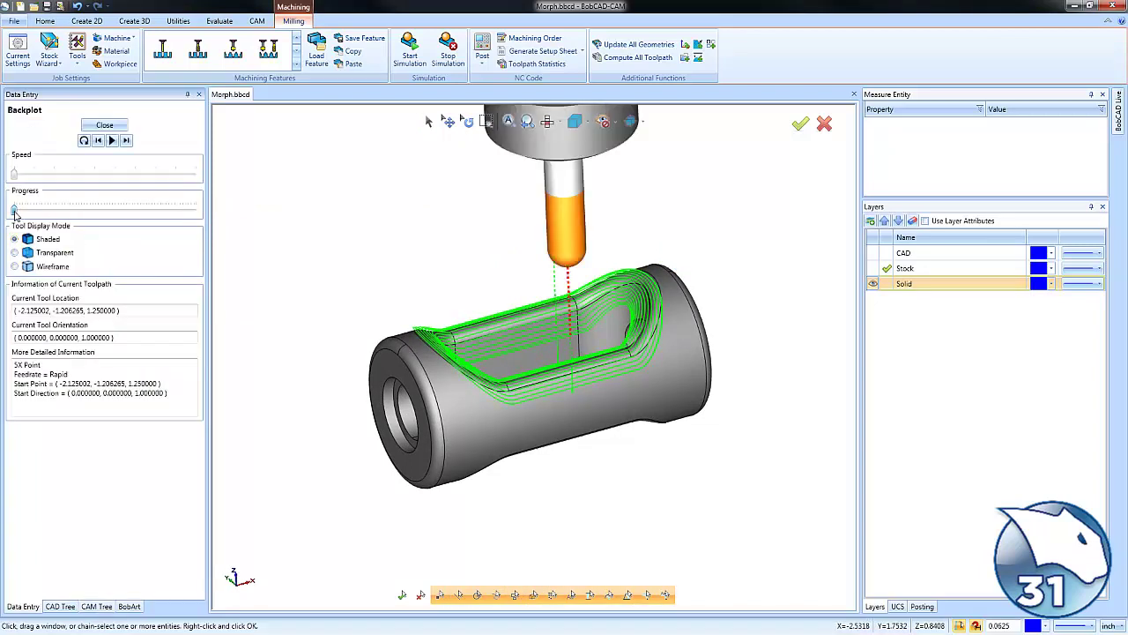